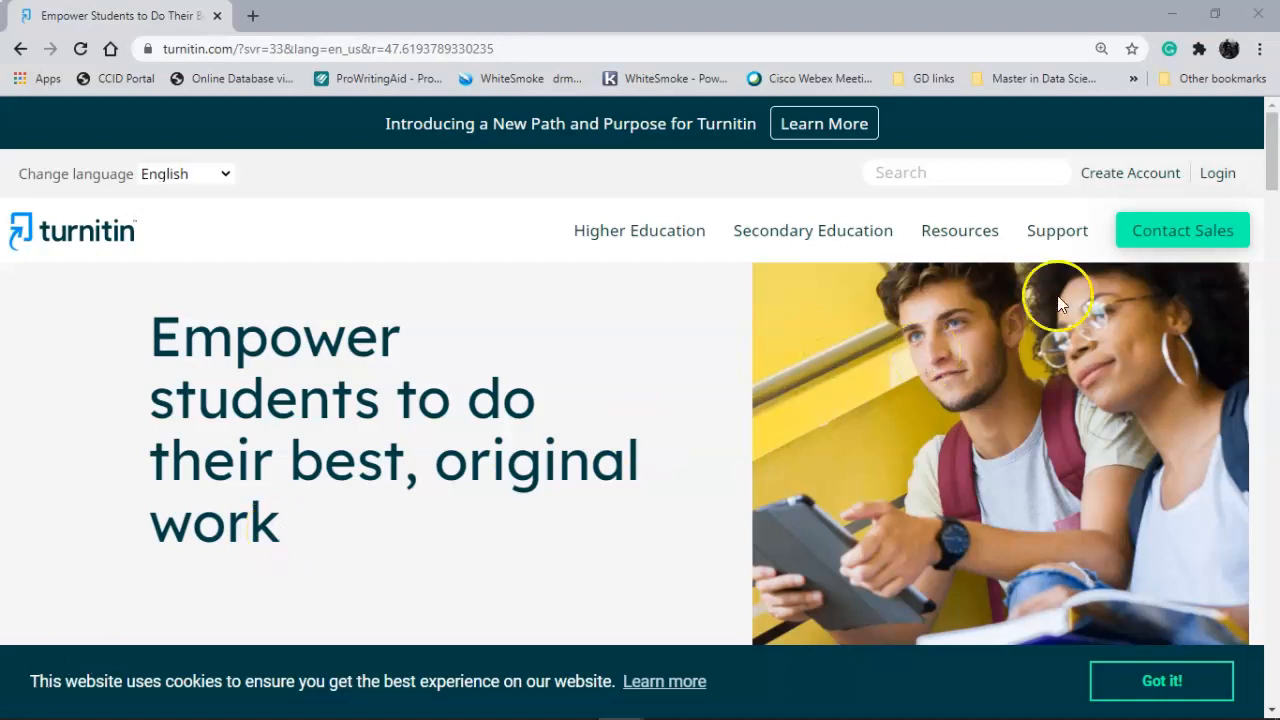
- Sign in to Turnitin with the saved credentials
left_click(1220, 183)
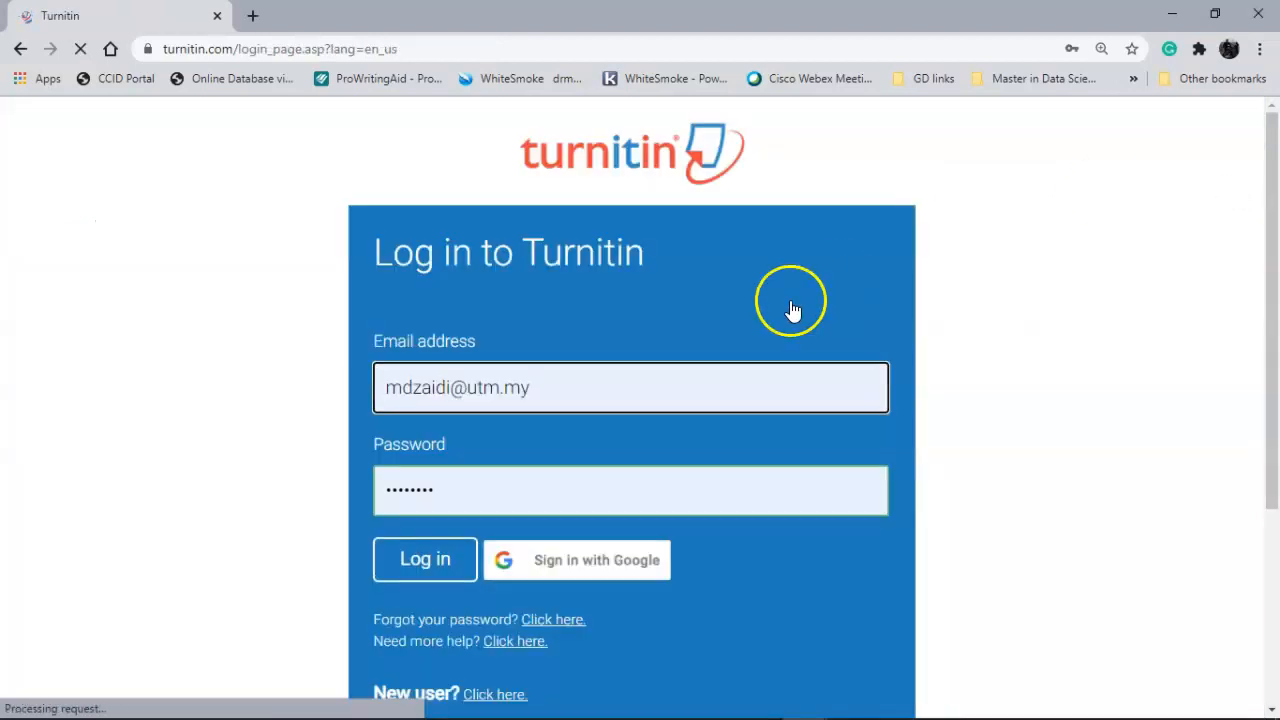
left_click(431, 566)
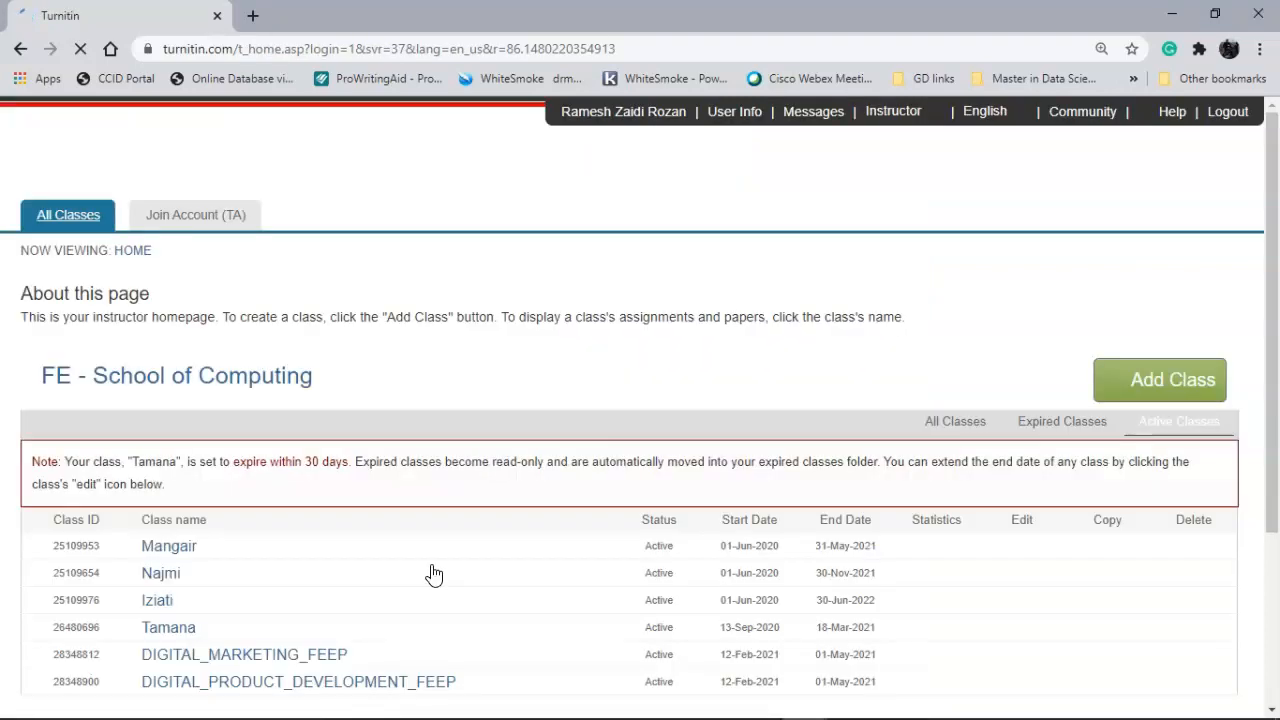
scroll(433, 574, "down", 3)
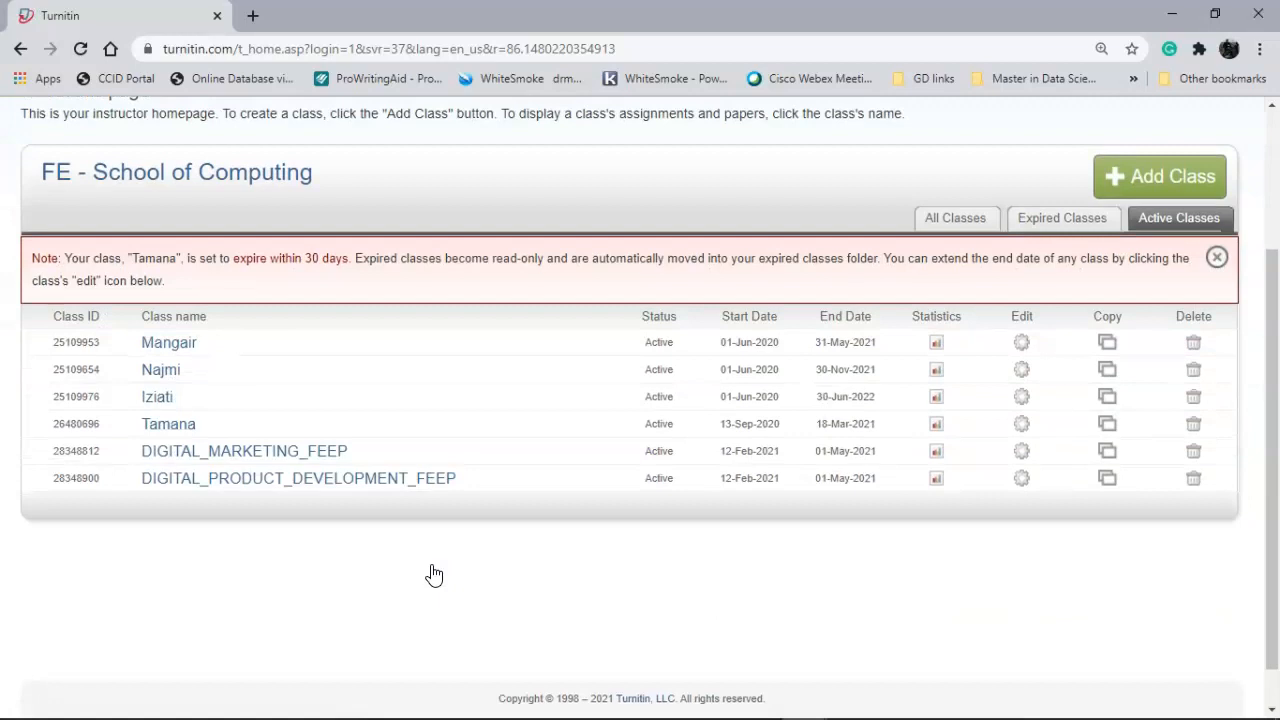
scroll(433, 574, "up", 2)
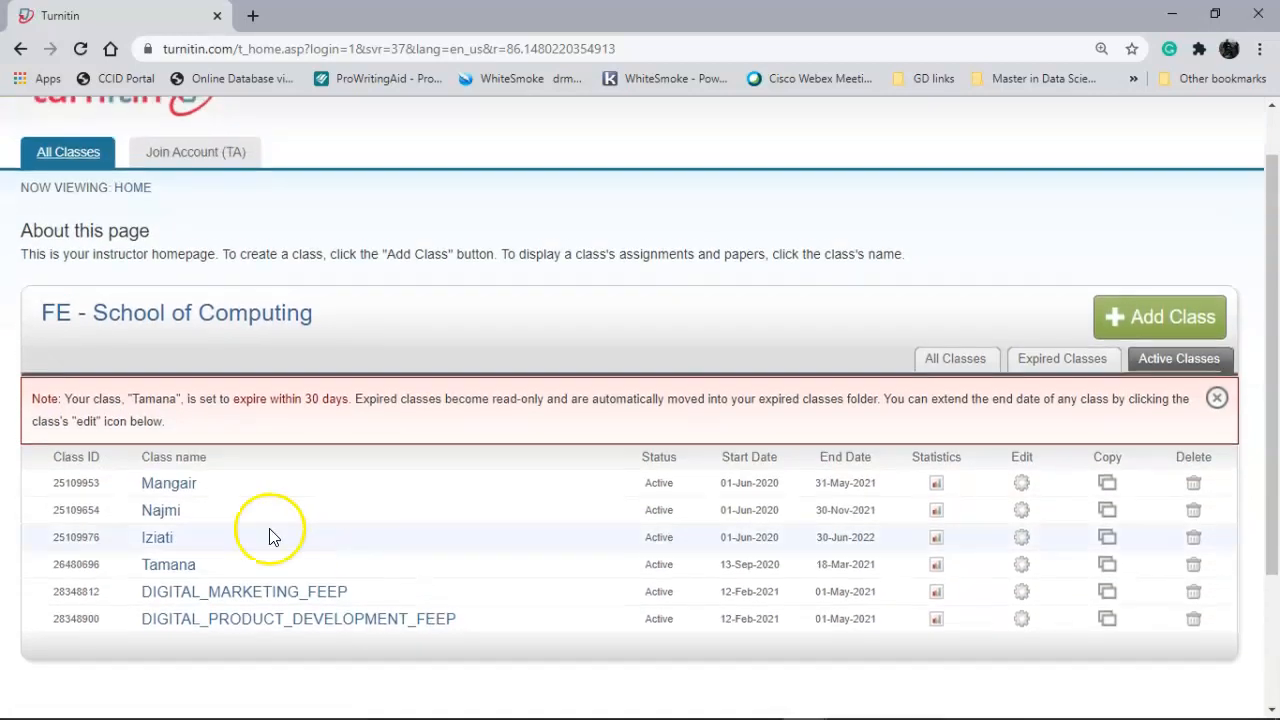
- Review the full class list, then filter back to only the six active classes
left_click(940, 360)
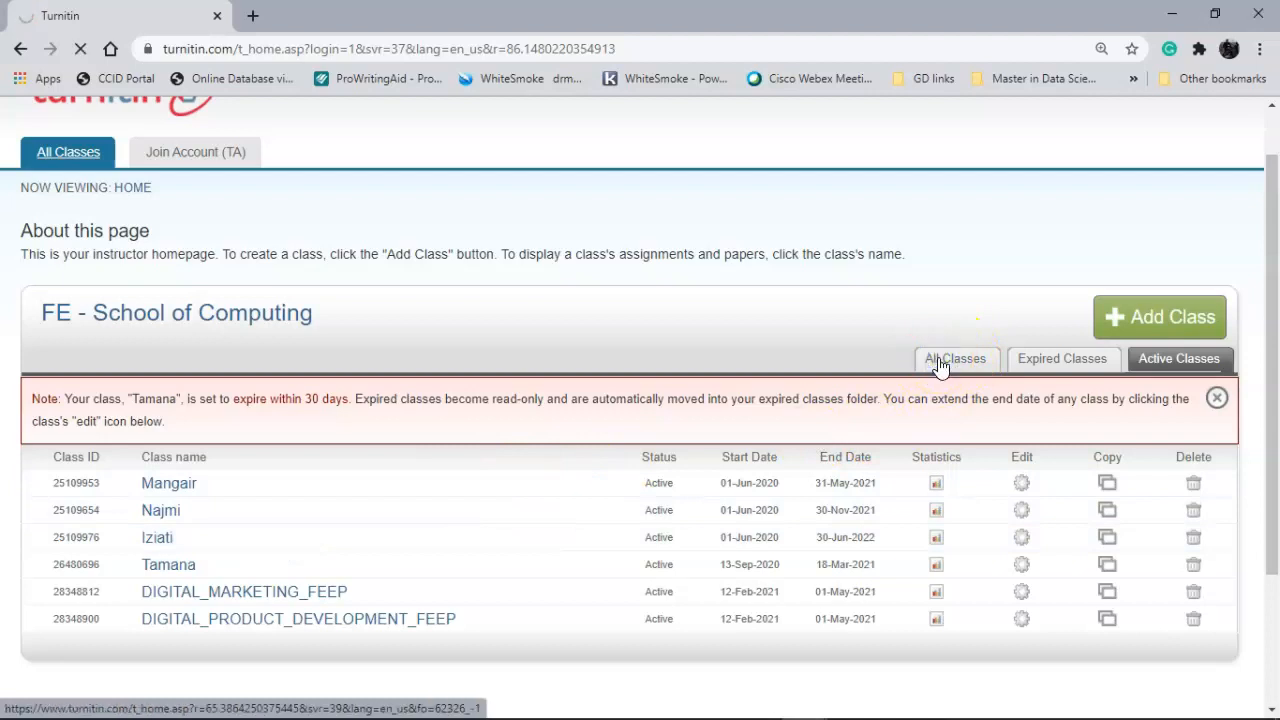
scroll(940, 367, "down", 5)
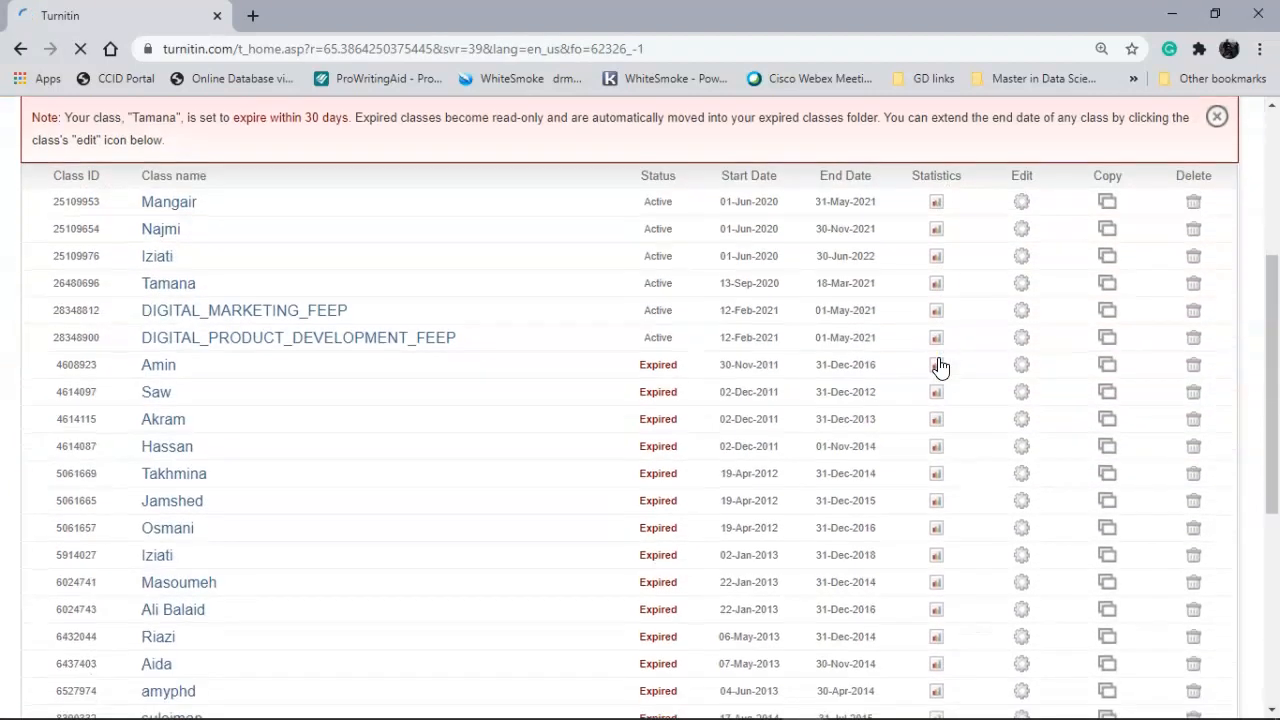
scroll(940, 367, "down", 3)
scroll(940, 367, "up", 5)
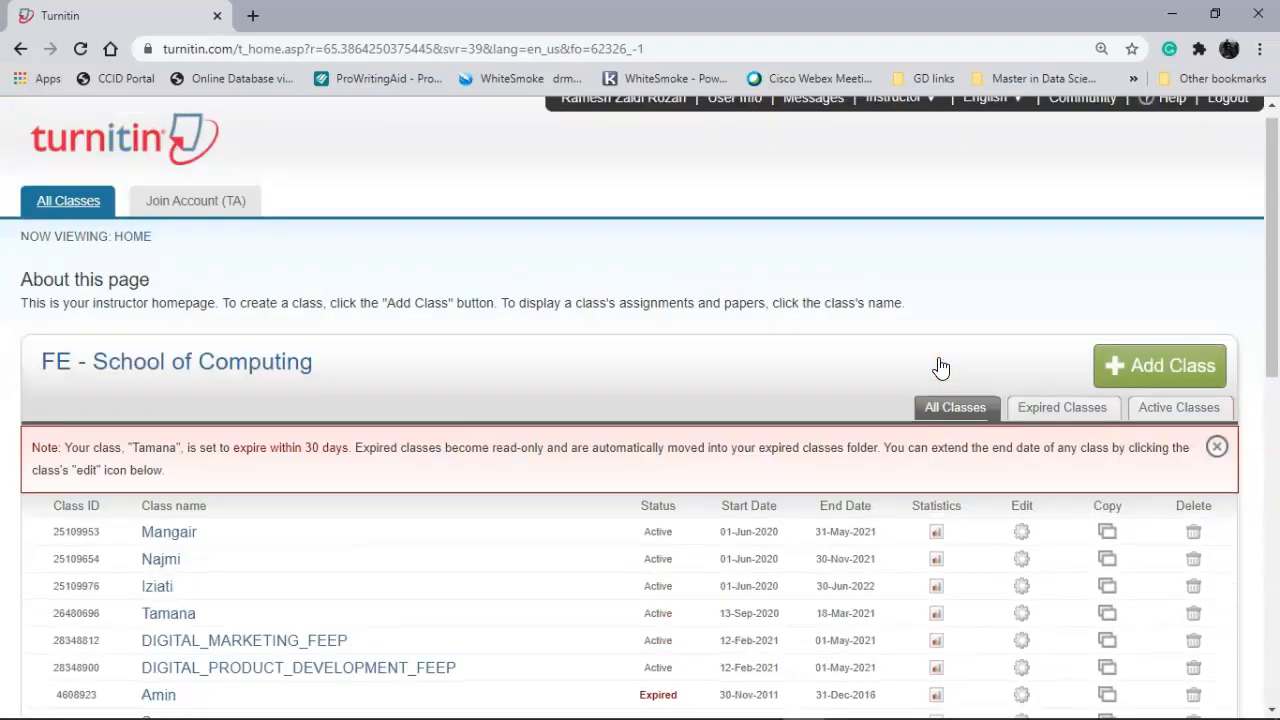
left_click(1180, 418)
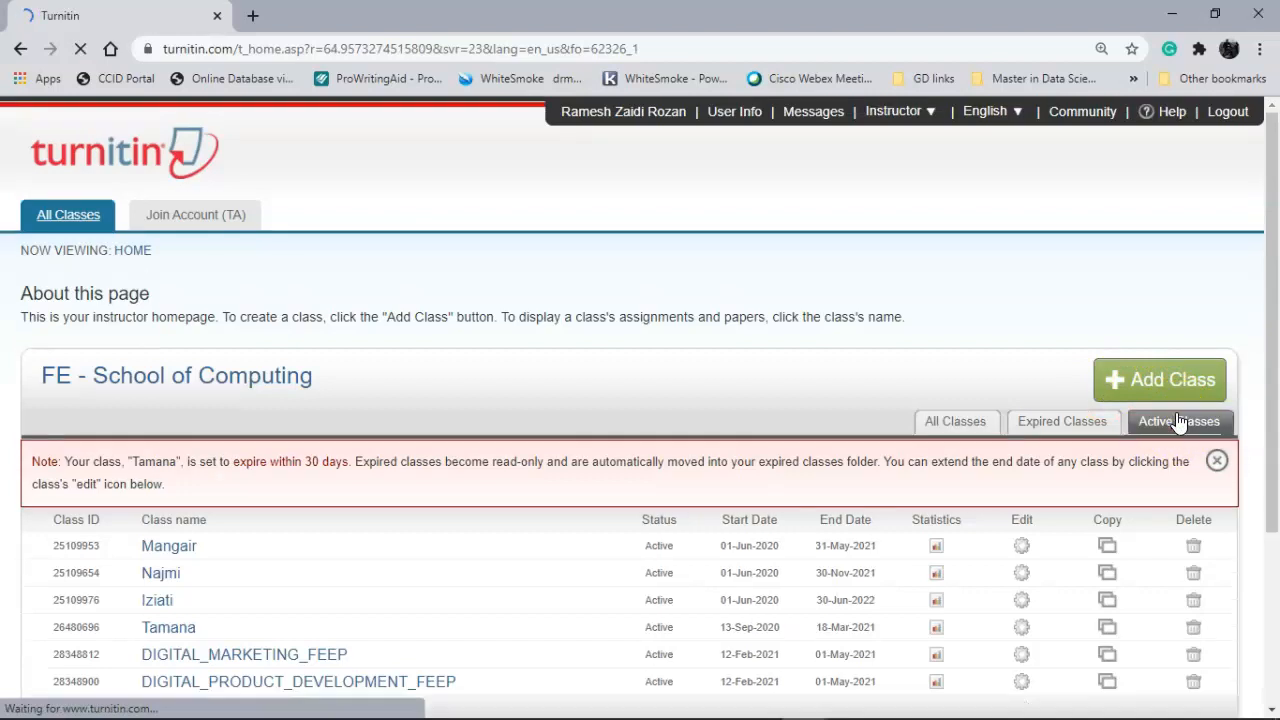
scroll(961, 371, "down", 3)
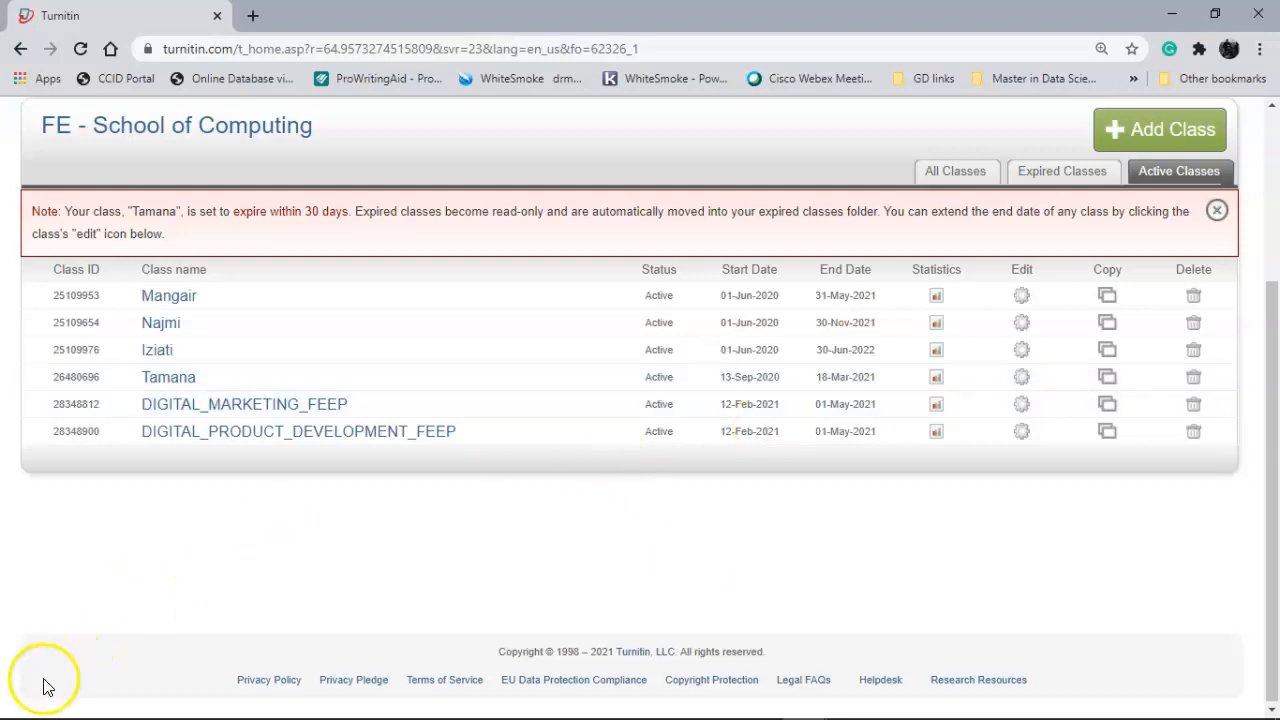
scroll(697, 560, "up", 1)
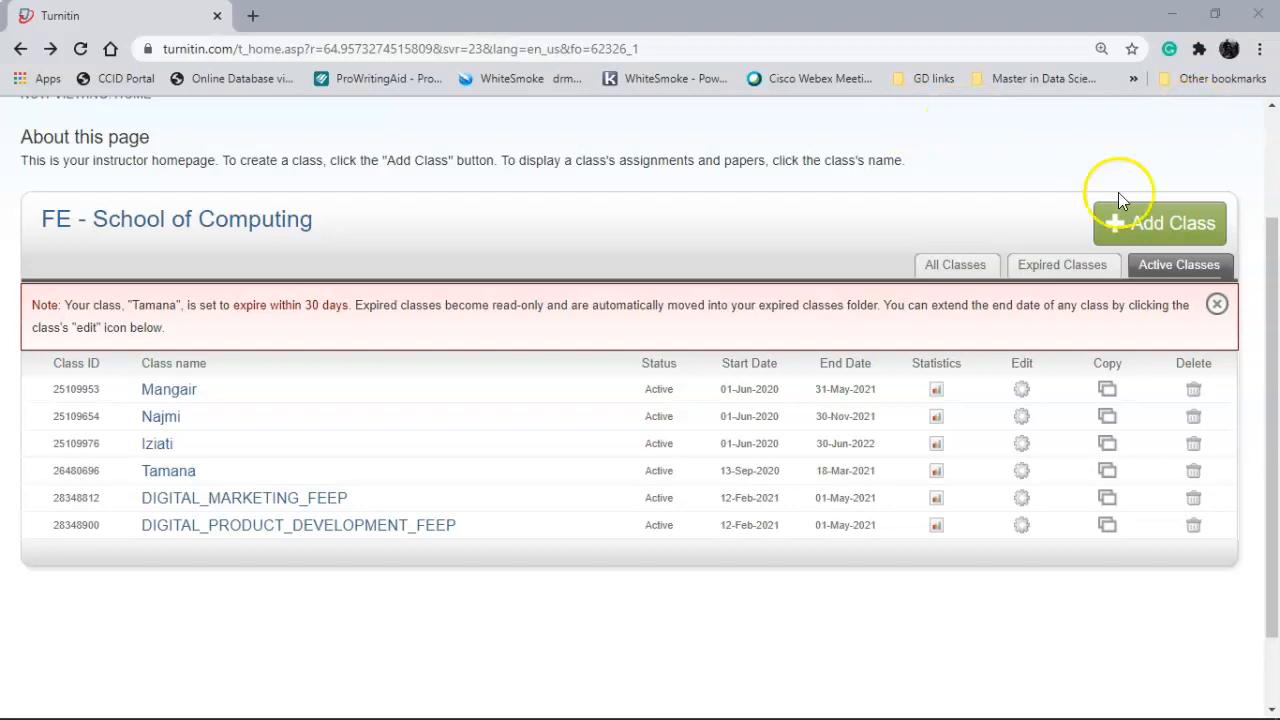
- Start a new Standard class named MBA_DATA ANALYTICS
left_click(1140, 234)
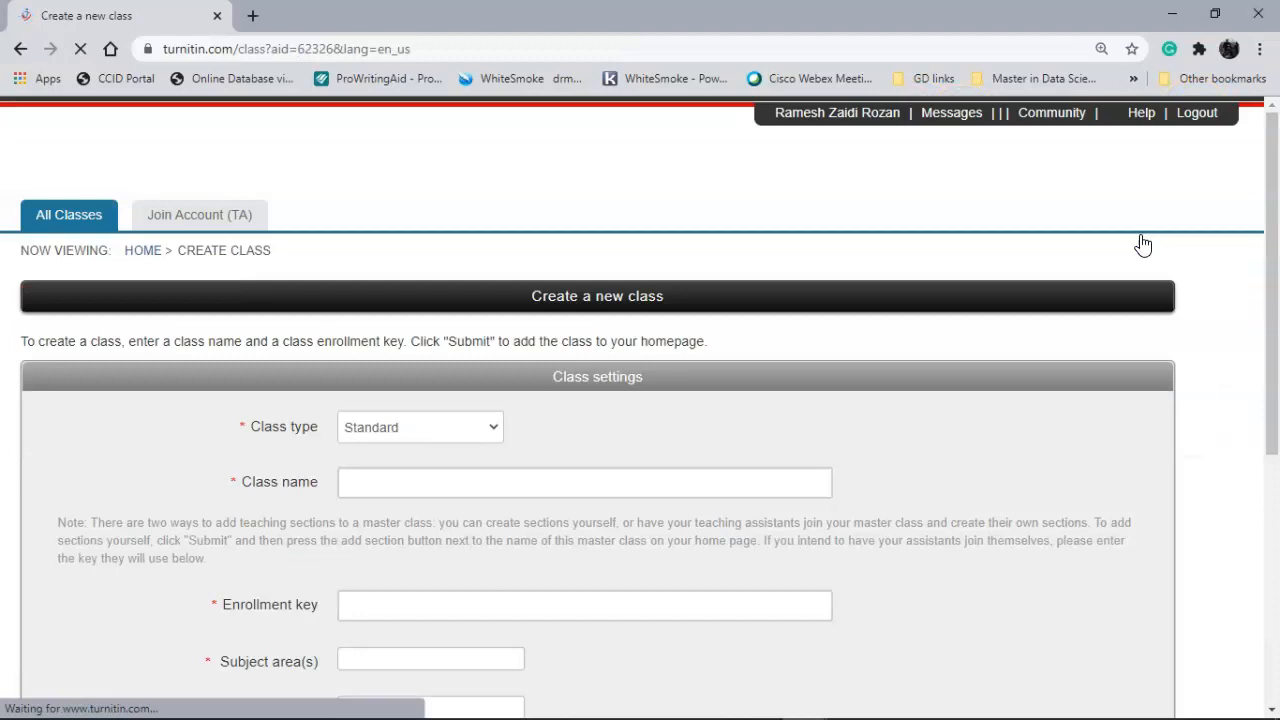
left_click(461, 432)
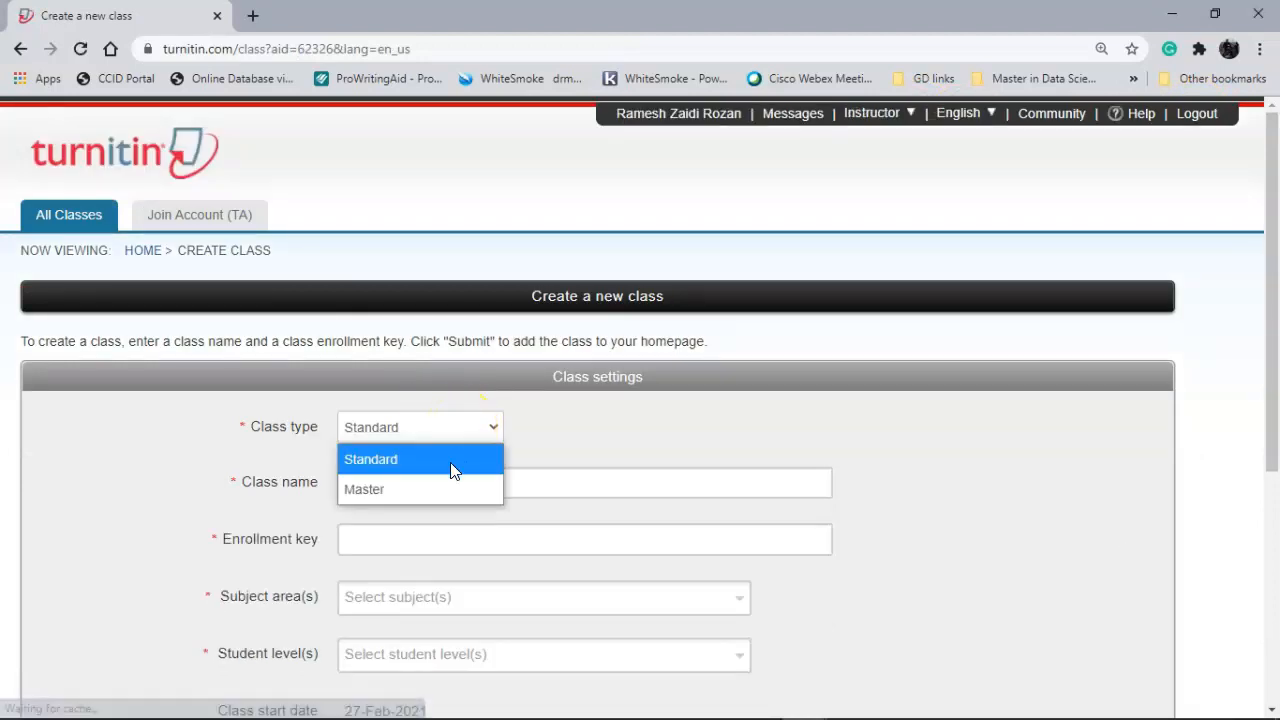
left_click(451, 463)
left_click(434, 485)
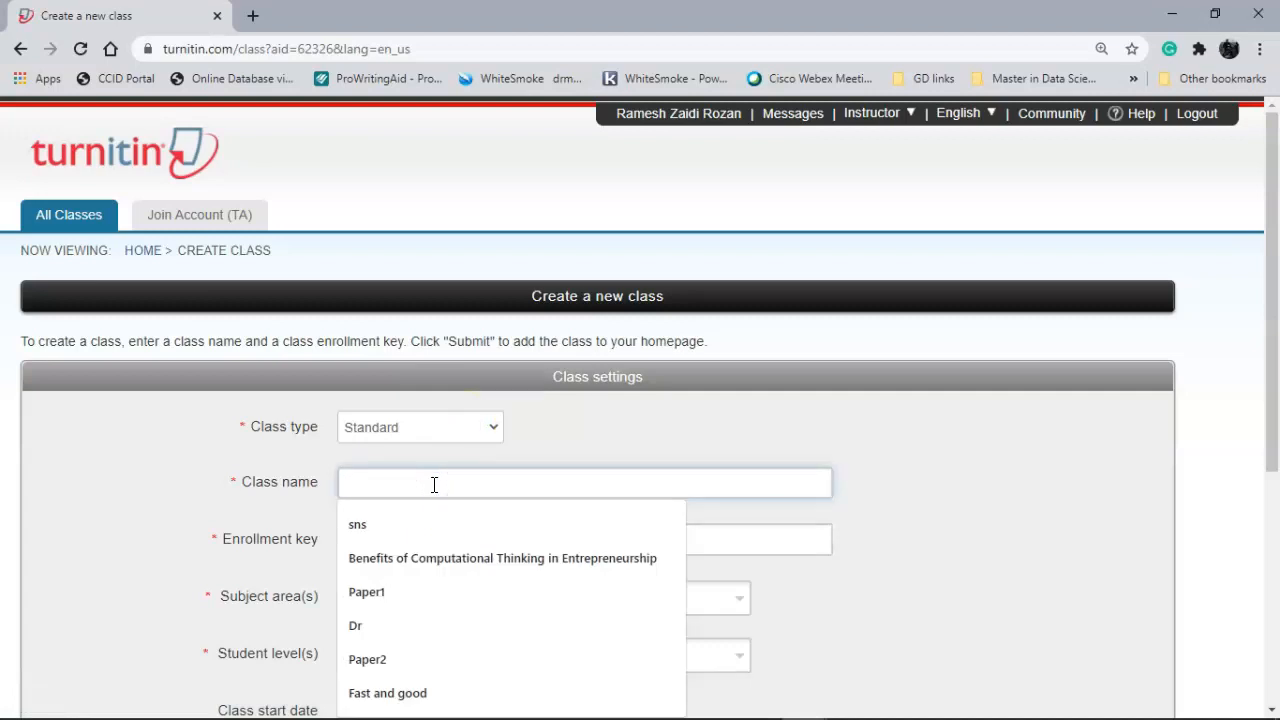
type("MBA")
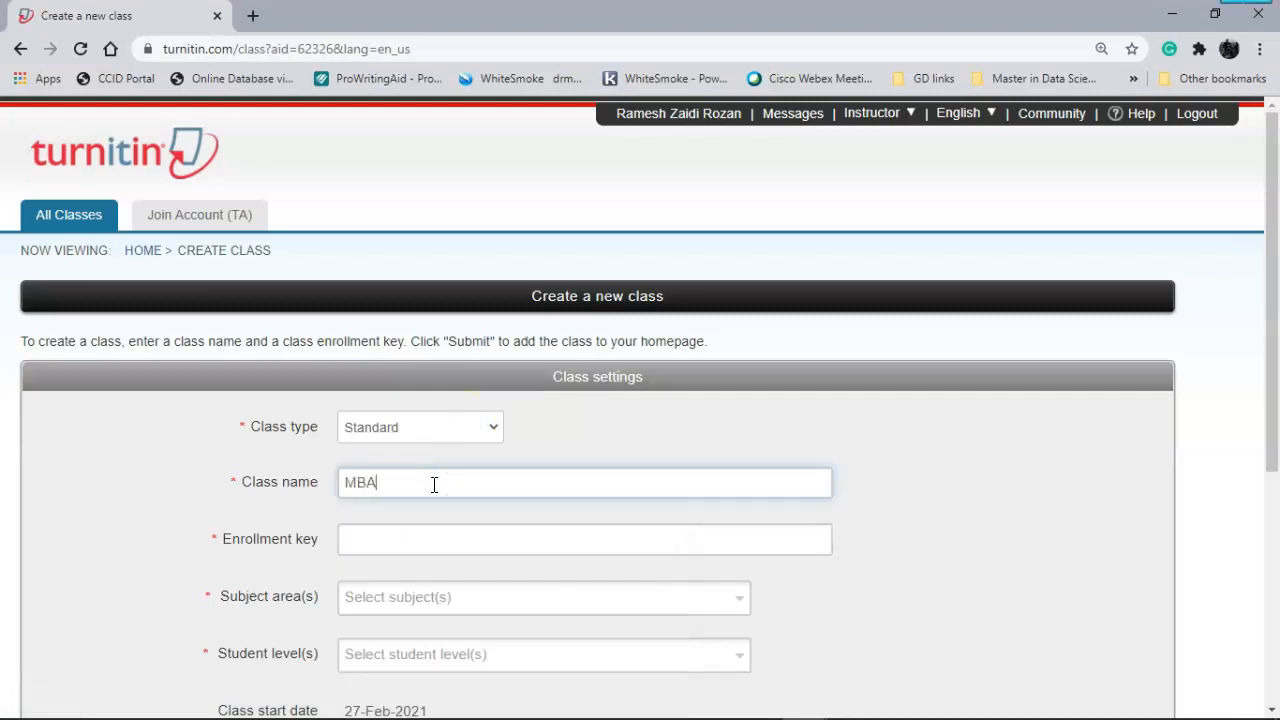
type("_Data")
key("BackSpace")
key("BackSpace")
key("BackSpace")
type("ATA ANALYTICS")
- Set the class enrollment key, subject Computer Science/Programming, and student level Postgraduate
left_click(414, 543)
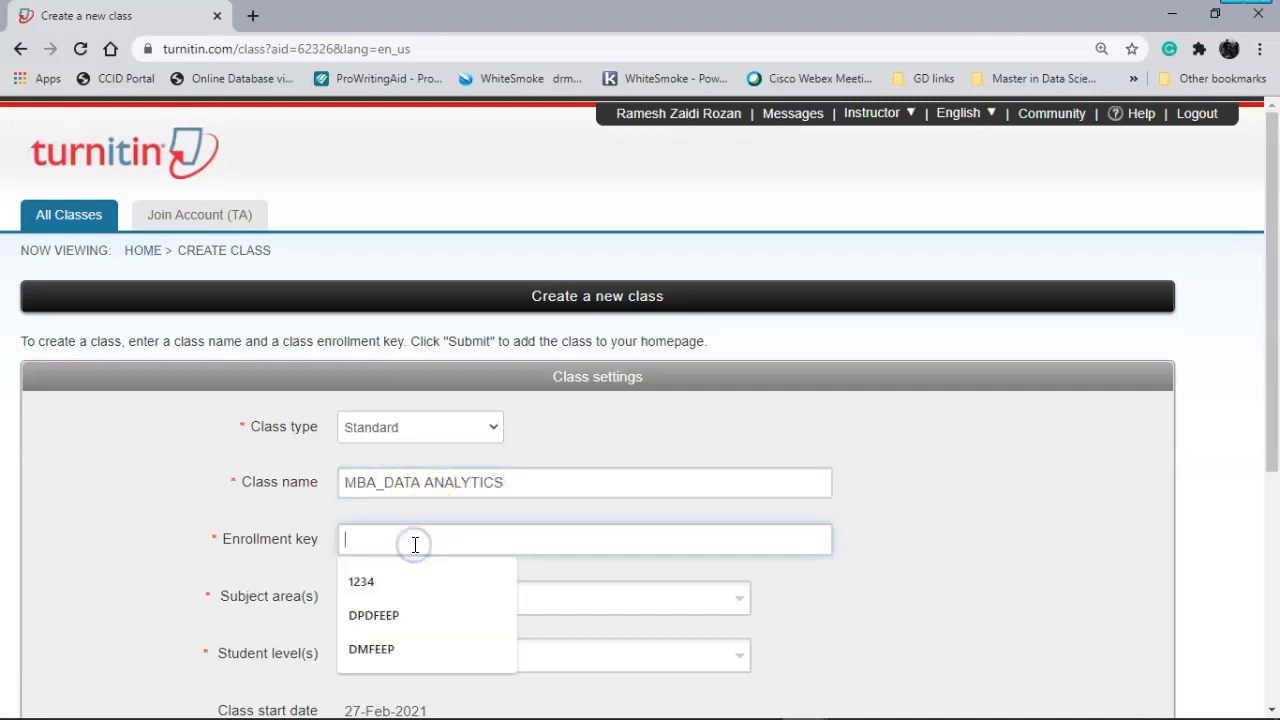
key("BackSpace")
key("BackSpace")
key("BackSpace")
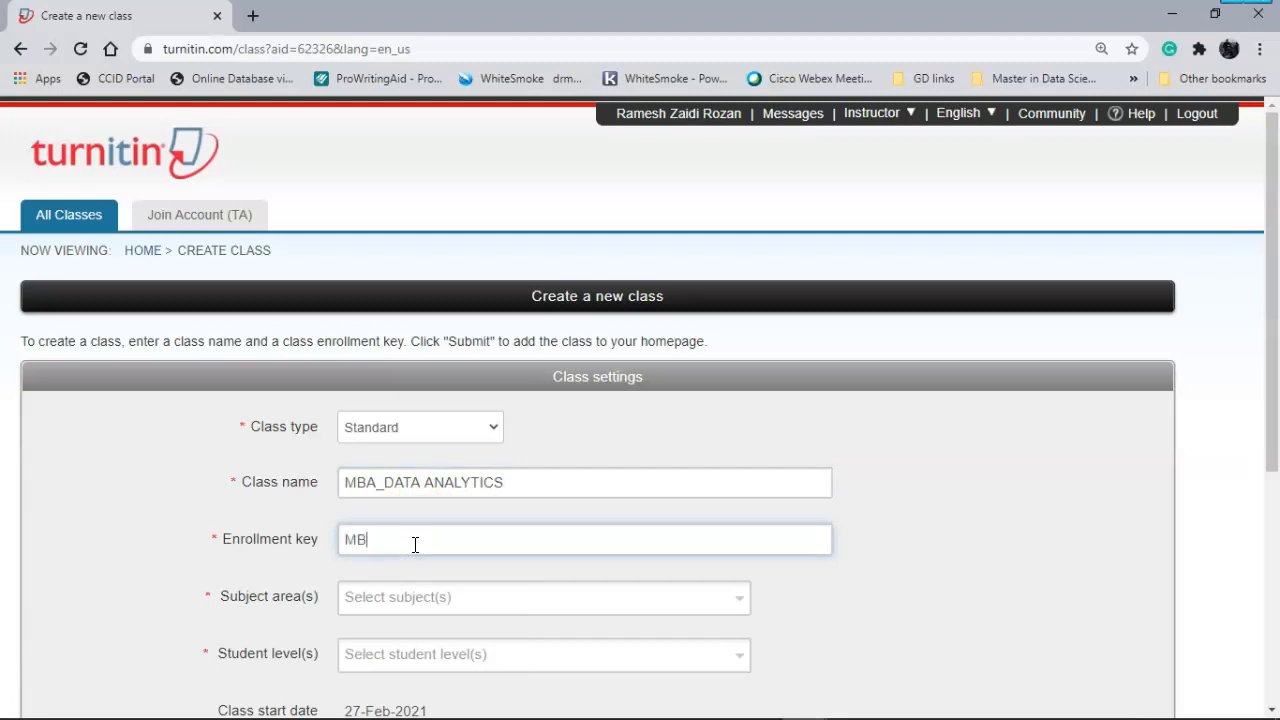
scroll(415, 544, "down", 3)
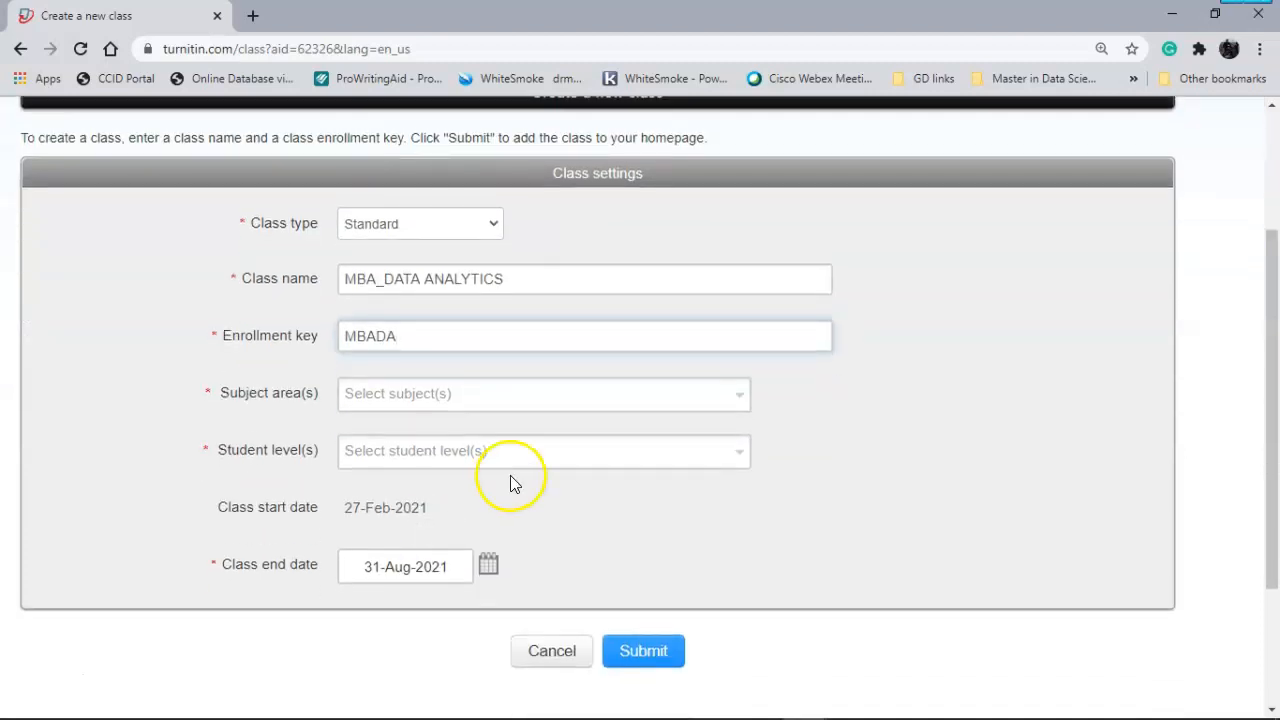
left_click(710, 403)
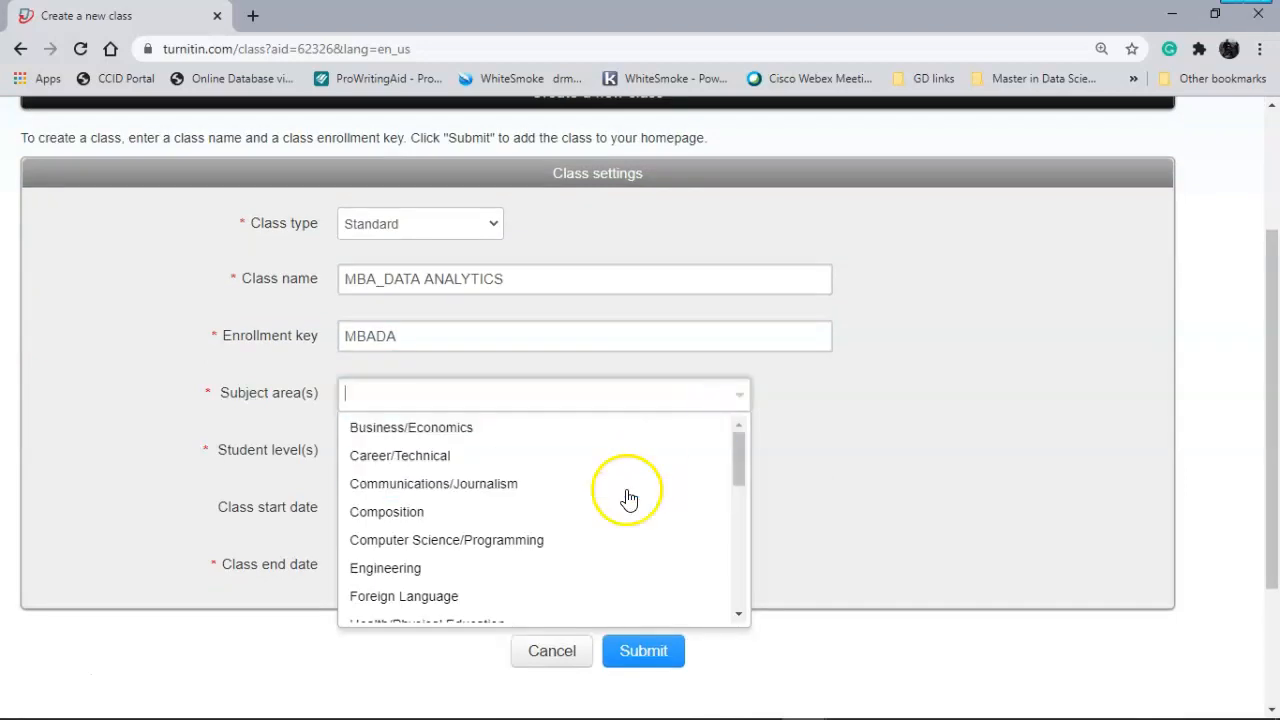
left_click(555, 552)
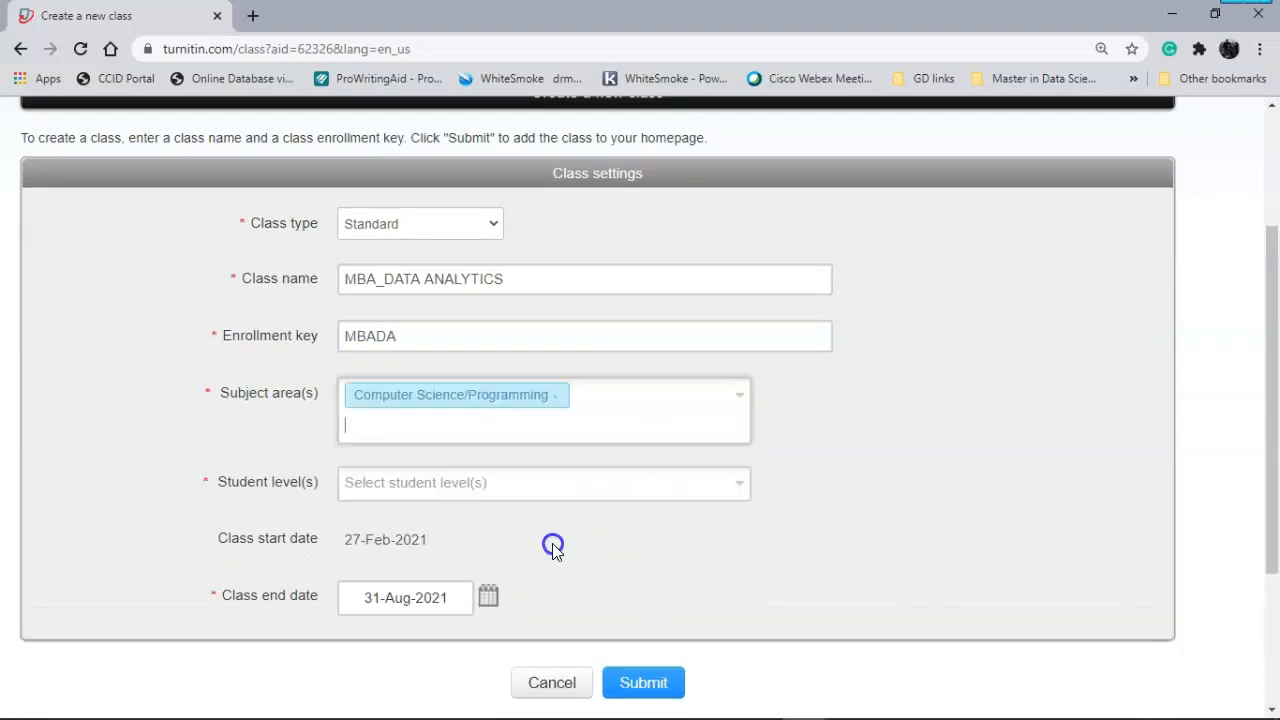
left_click(490, 484)
left_click(457, 567)
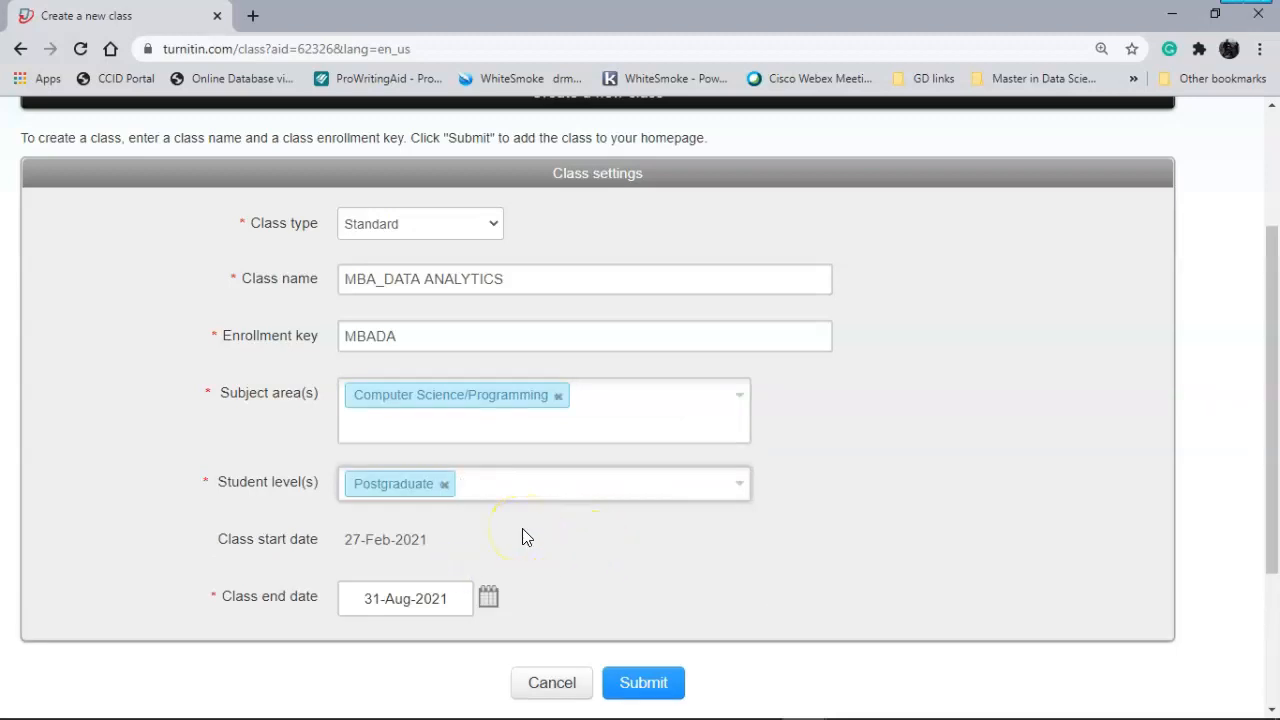
- Keep the class end date at 31-Aug-2021 and select the class-created confirmation text
left_click(429, 606)
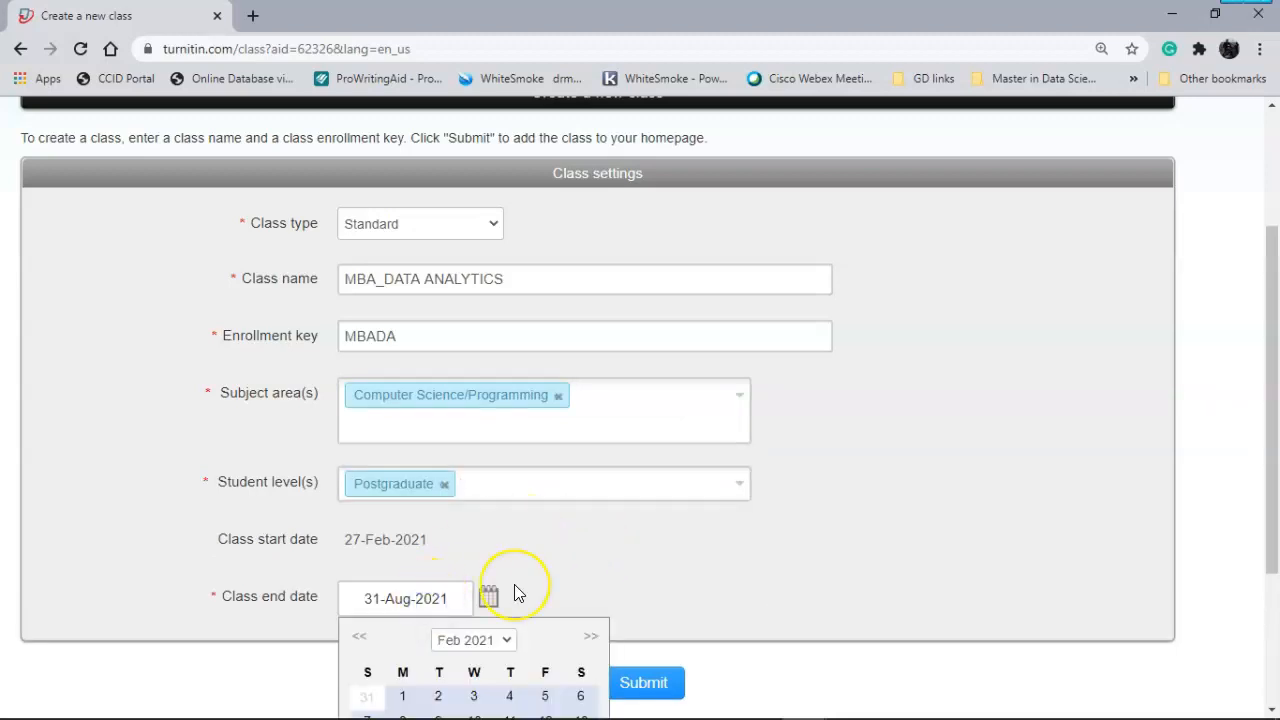
scroll(515, 592, "down", 3)
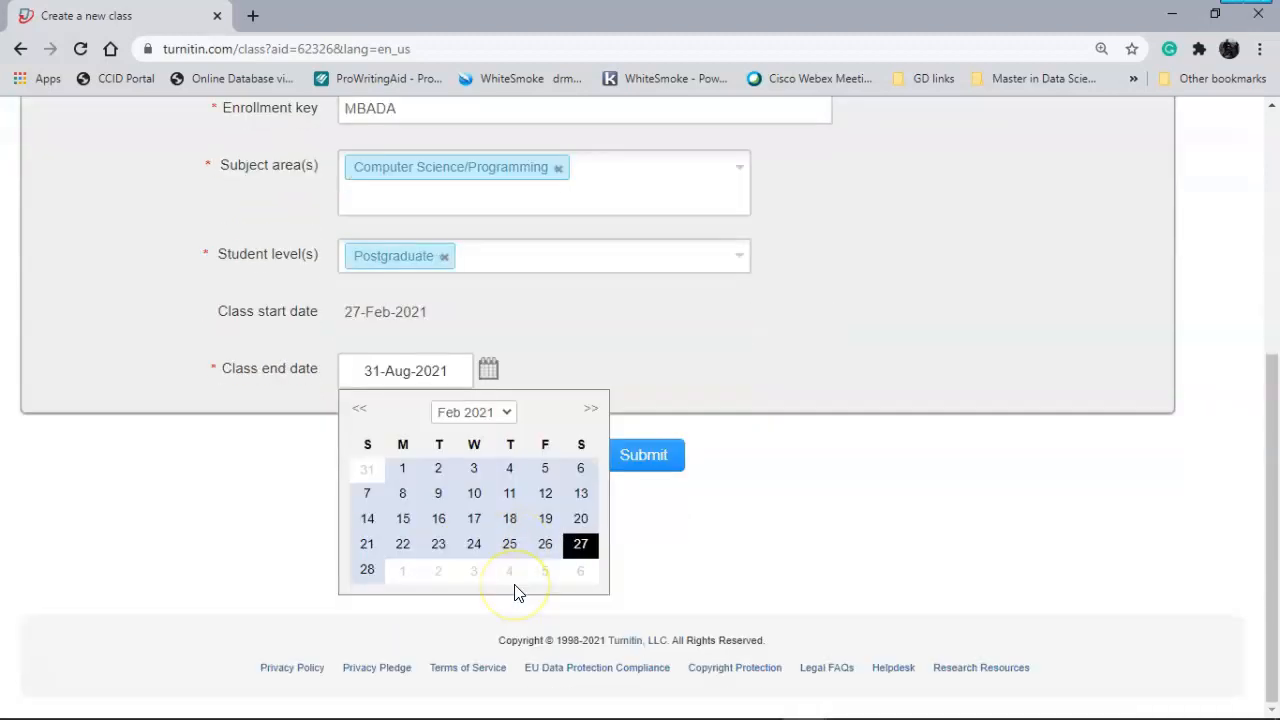
left_click(590, 412)
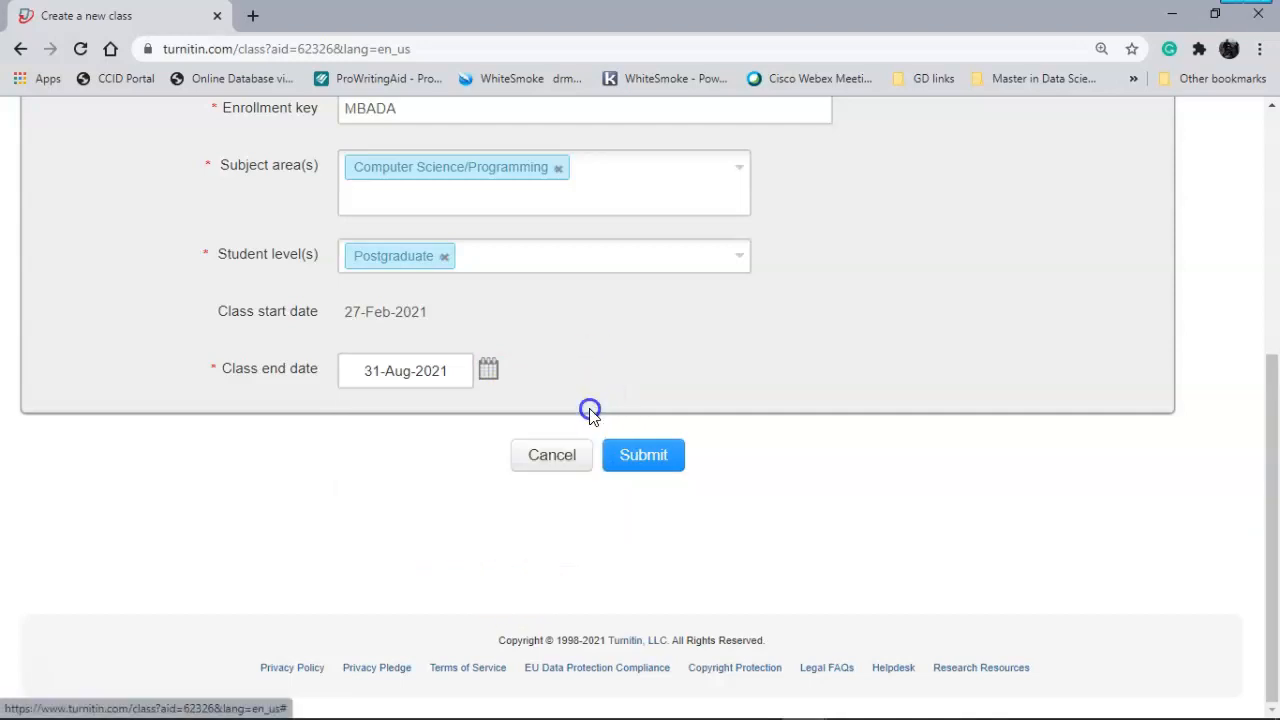
left_click(434, 371)
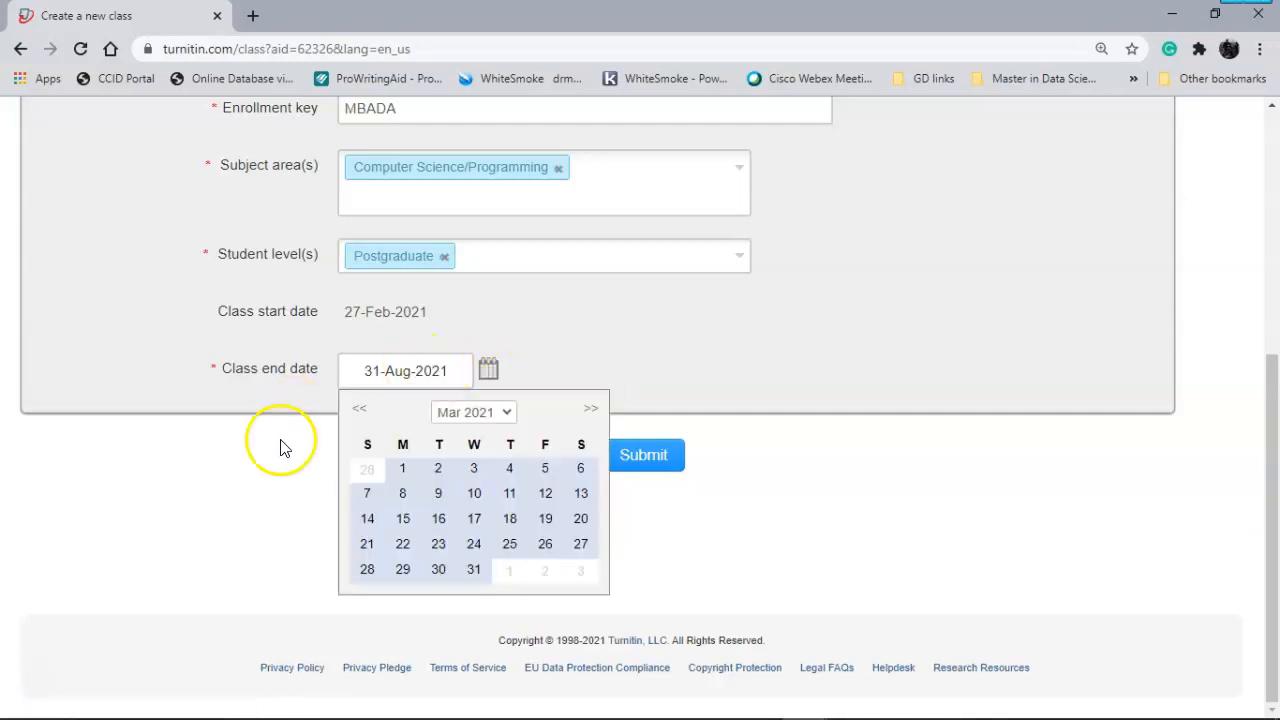
left_click(290, 467)
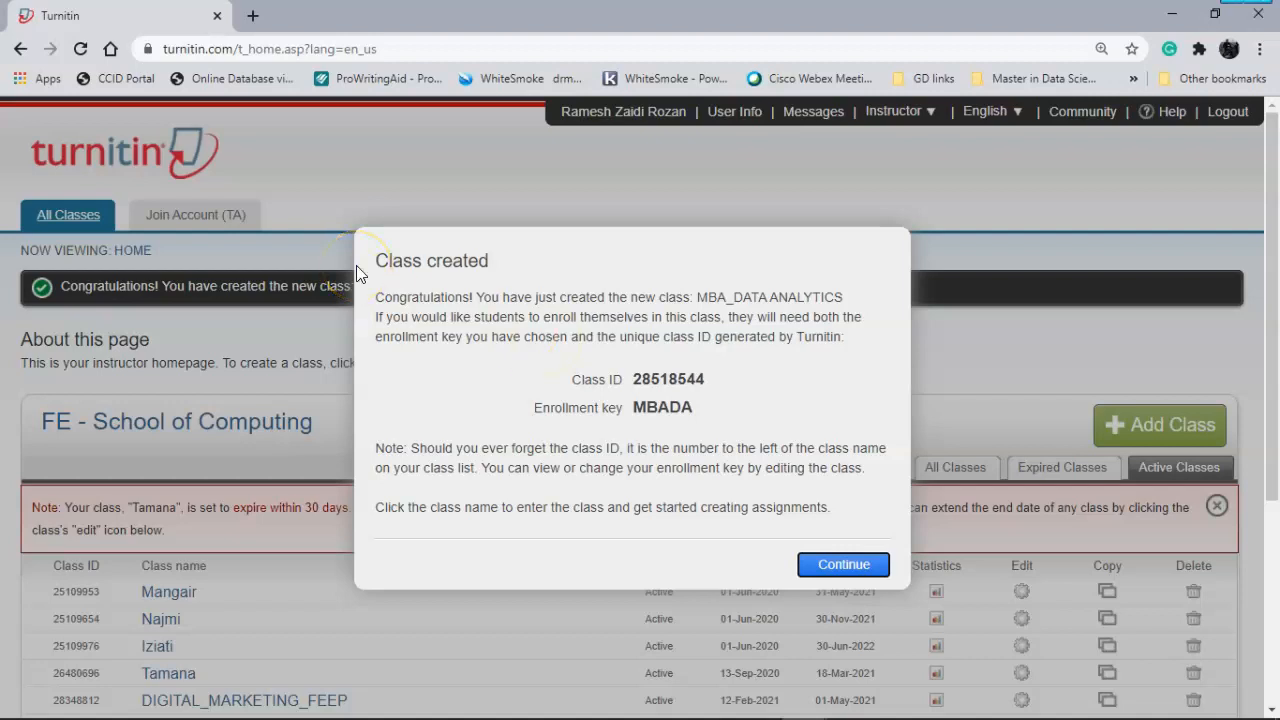
left_click_drag(370, 252, 847, 510)
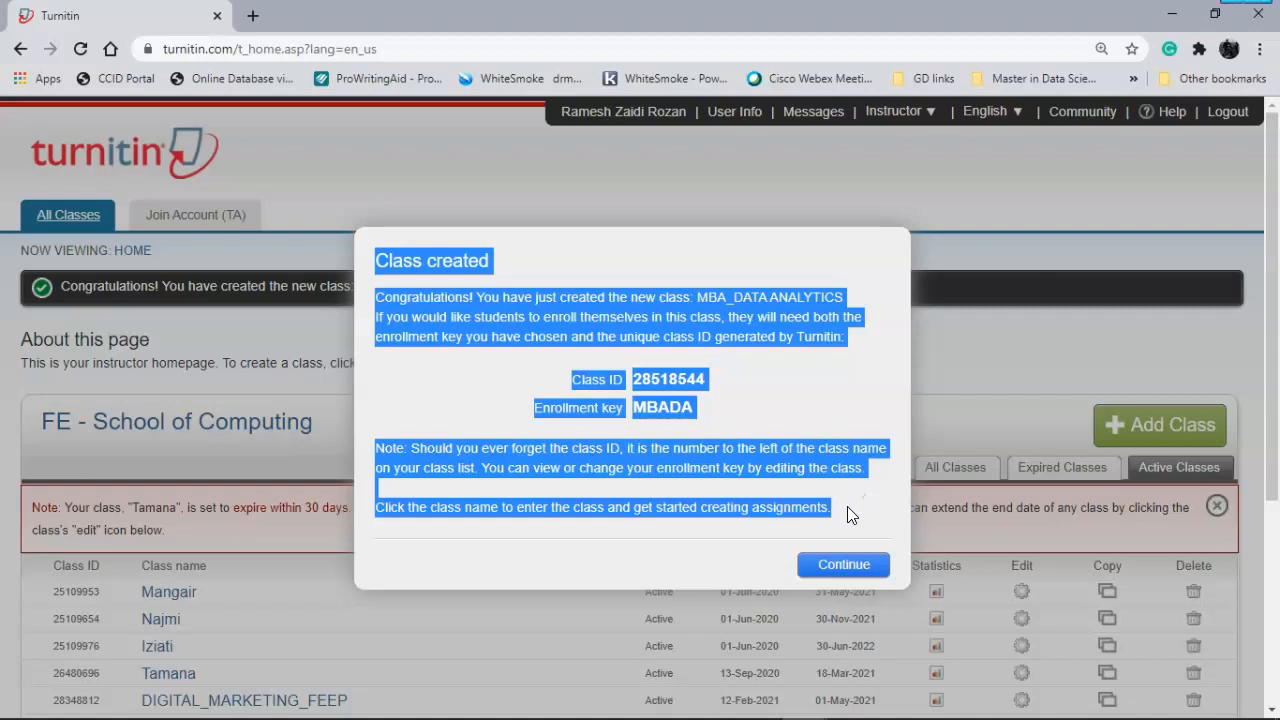
key("alt+Tab")
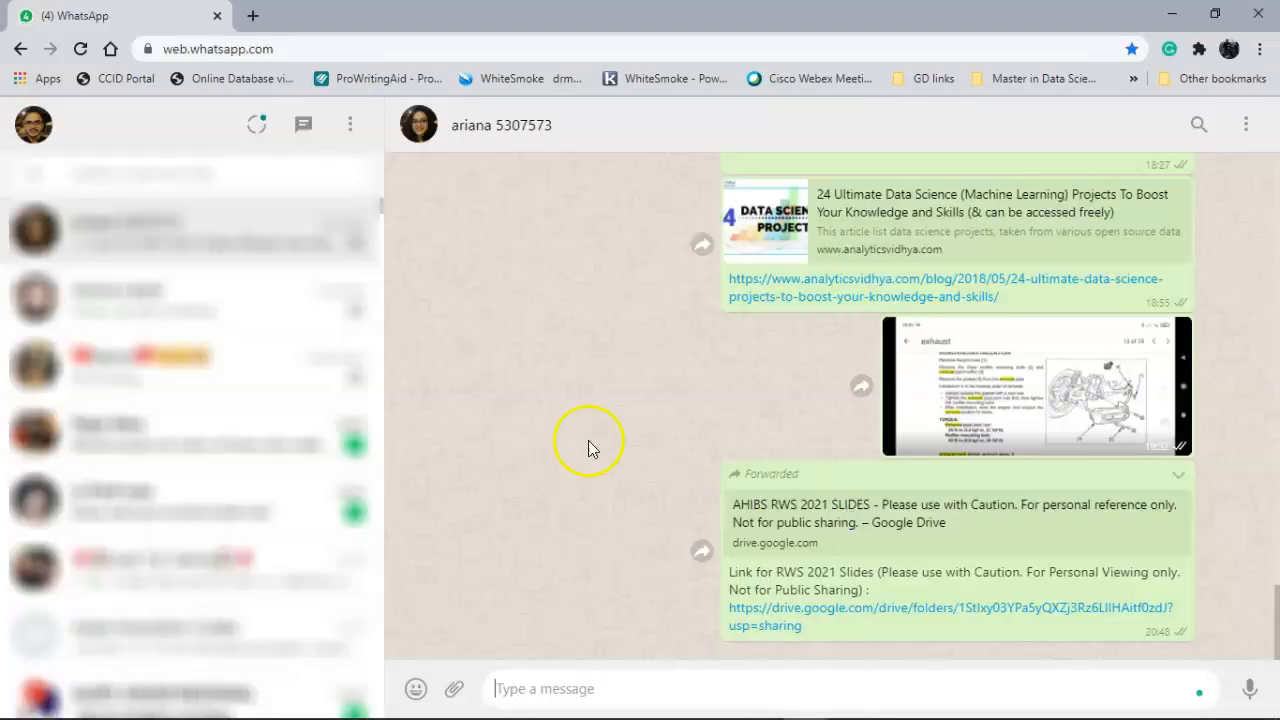
- Paste the class-created confirmation into the WhatsApp chat and send it
left_click(687, 685)
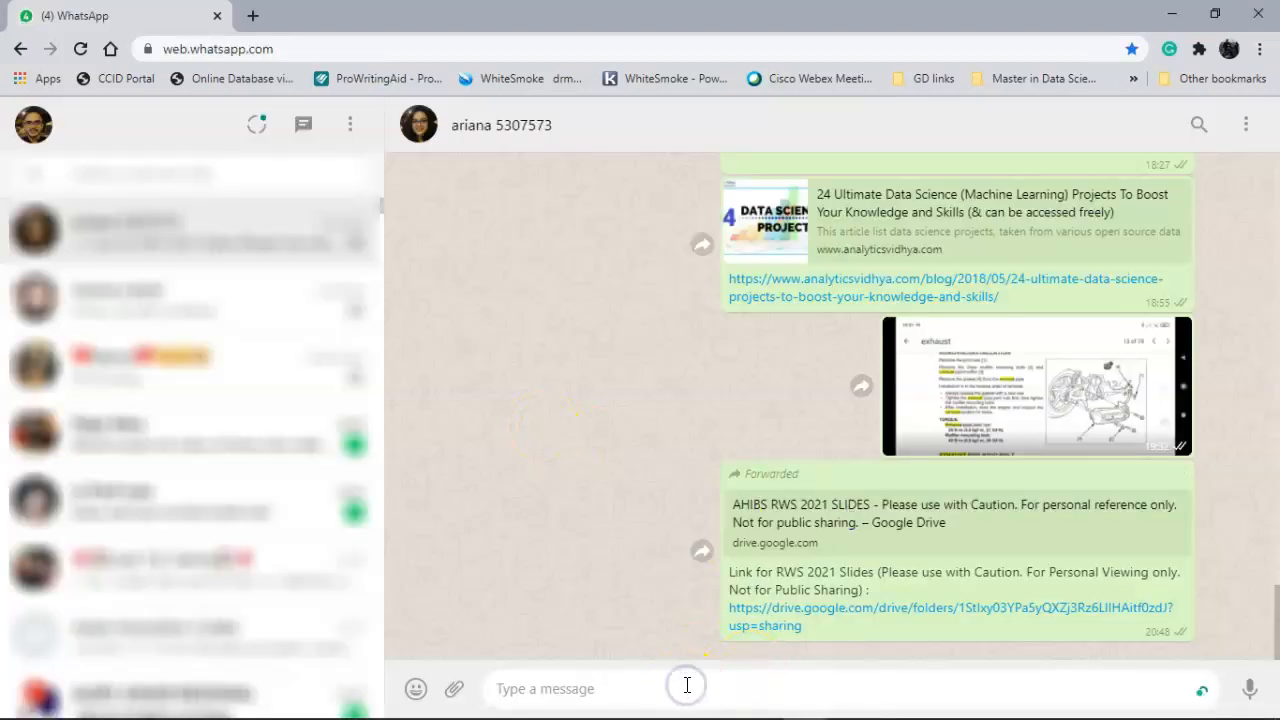
key("ctrl+v")
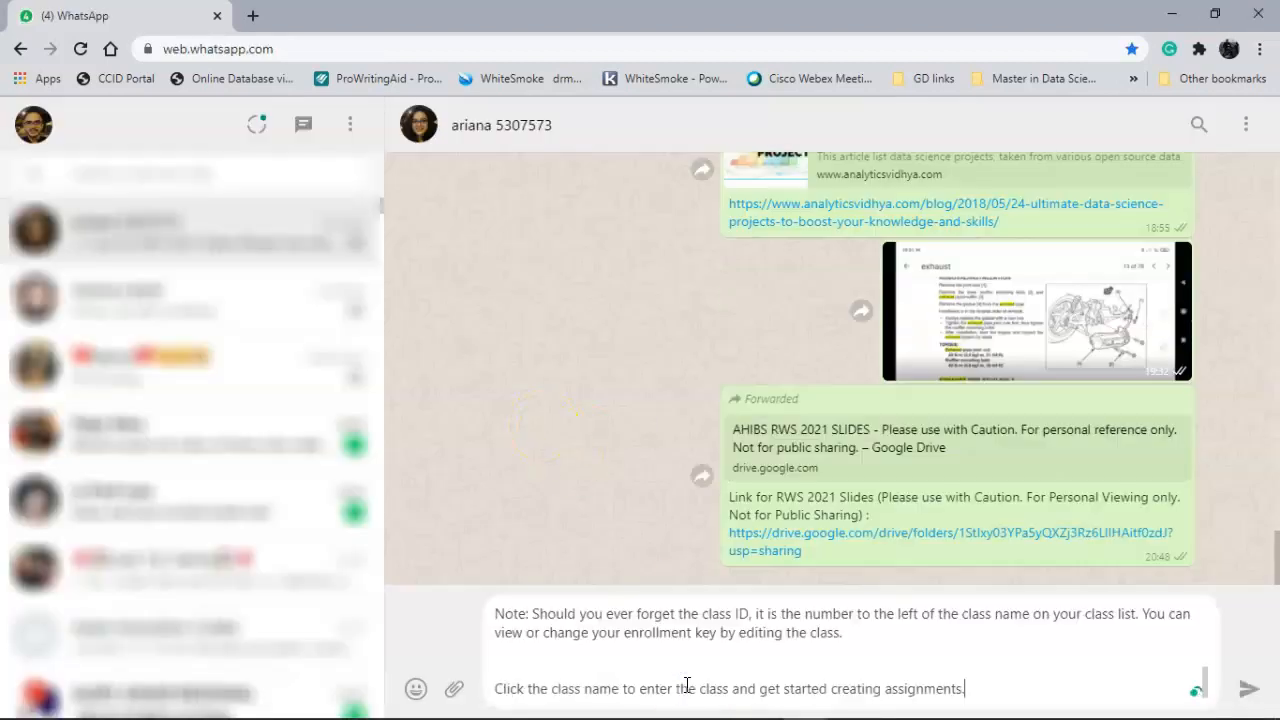
left_click(1251, 694)
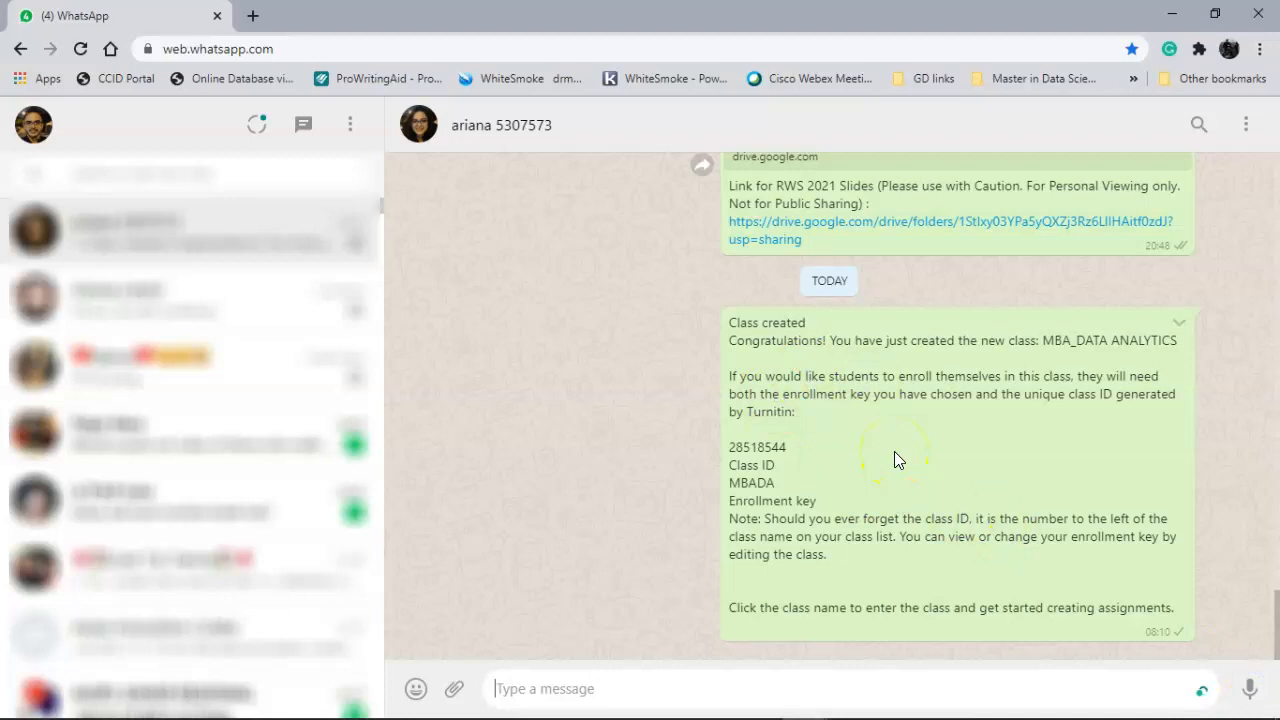
left_click(909, 427)
key("alt+Tab")
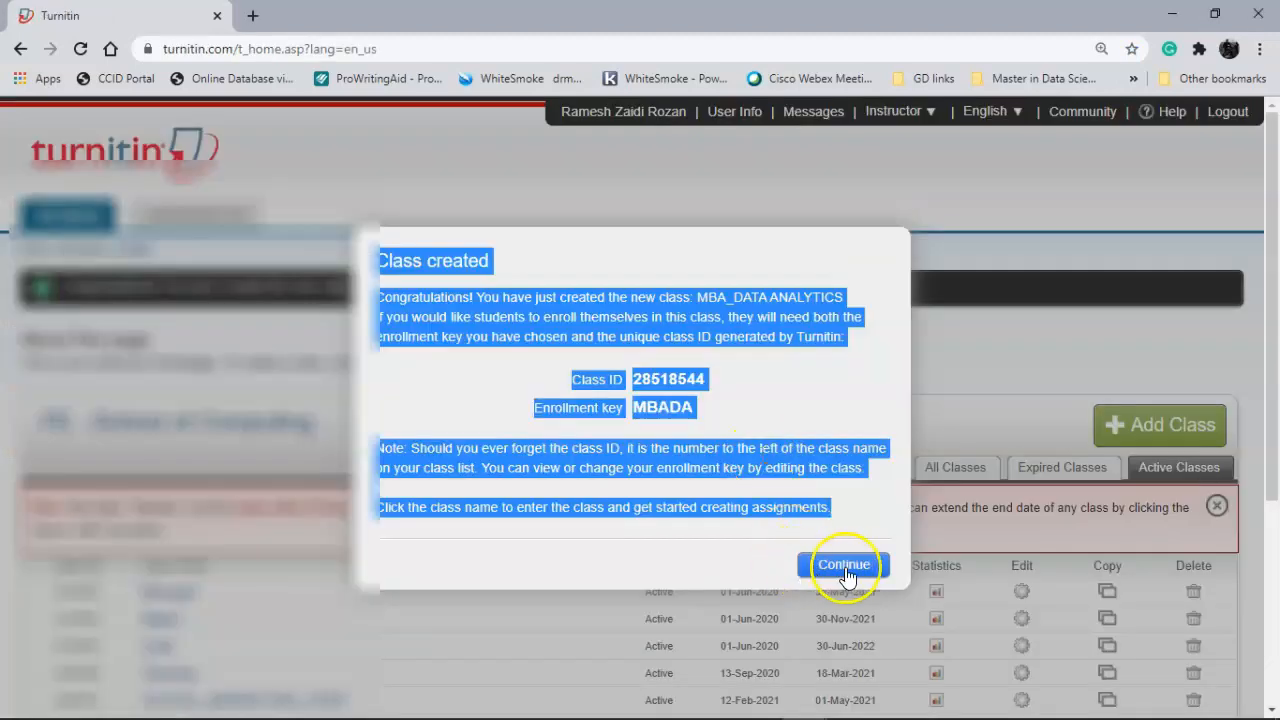
- Dismiss the Class created notice and open the MBA_DATA ANALYTICS class homepage
left_click(846, 565)
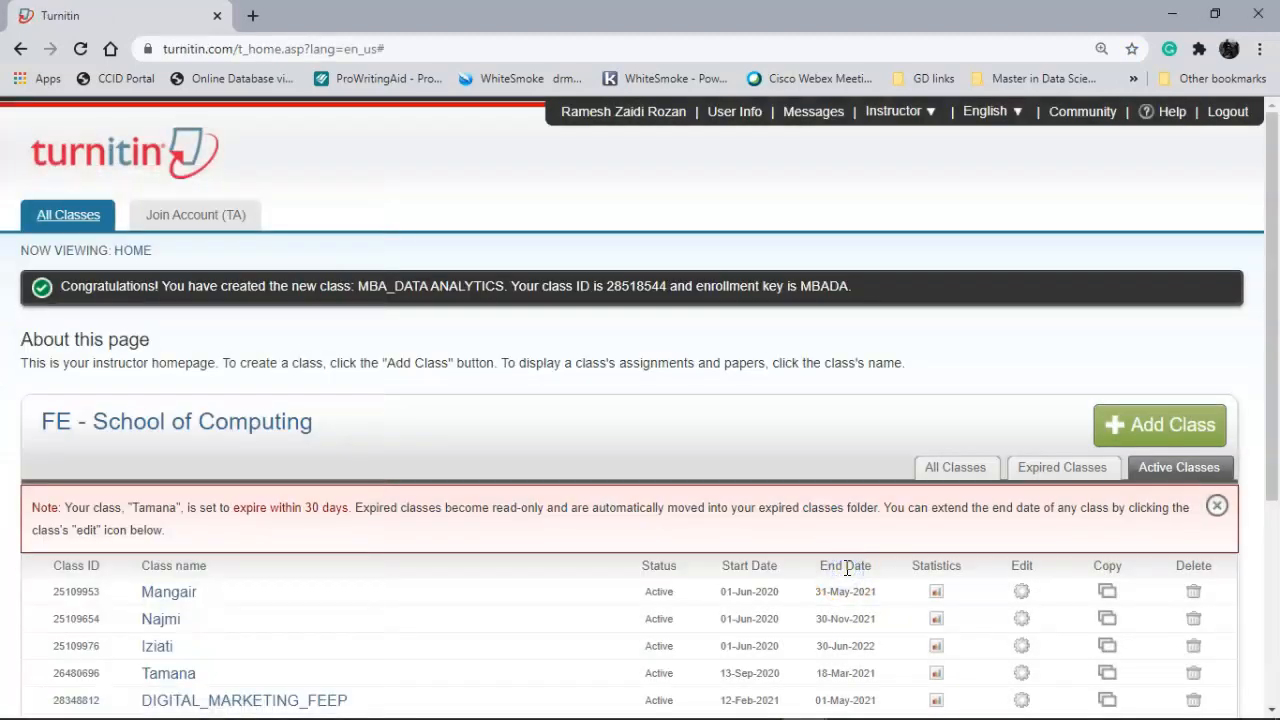
scroll(846, 567, "down", 3)
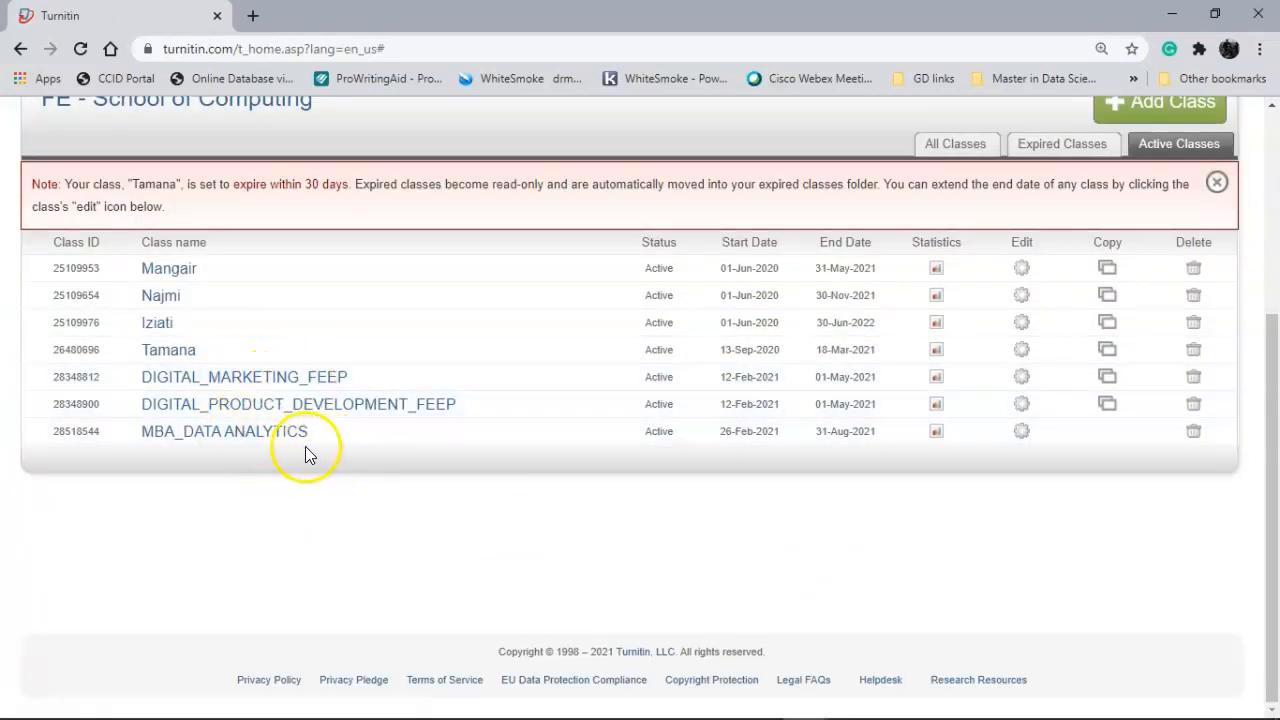
right_click(480, 500)
left_click(480, 502)
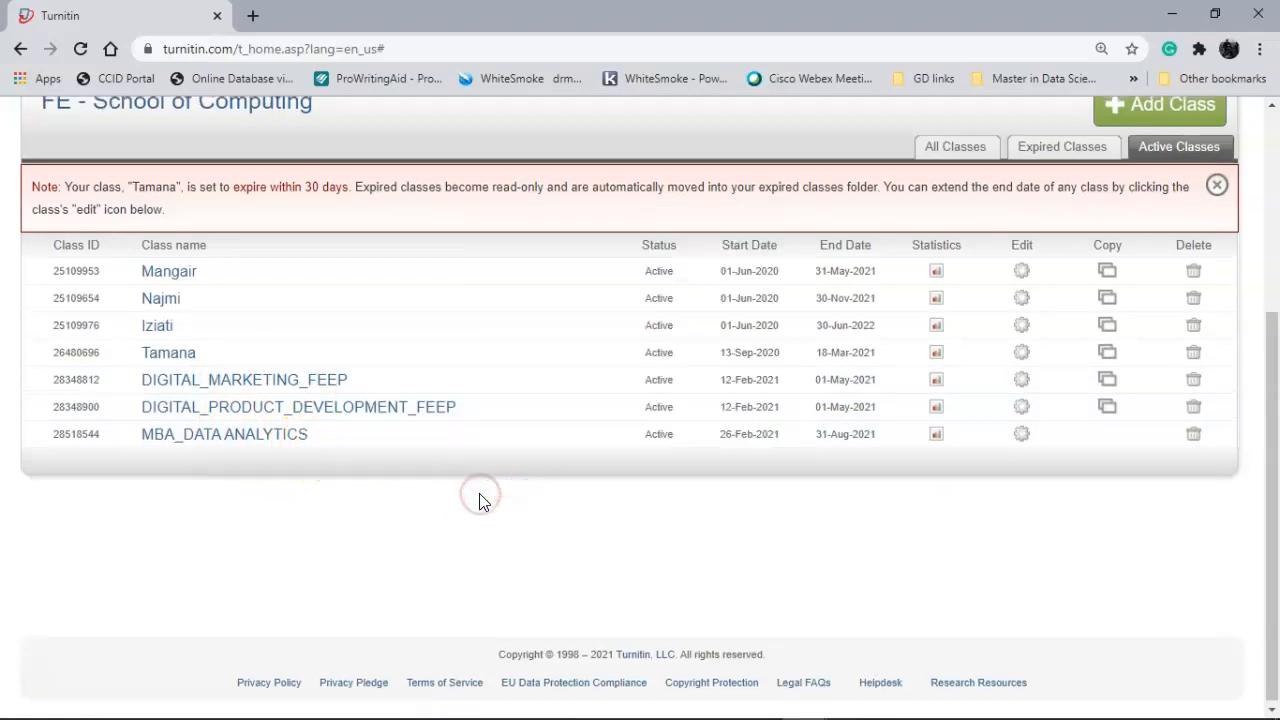
scroll(423, 566, "up", 2)
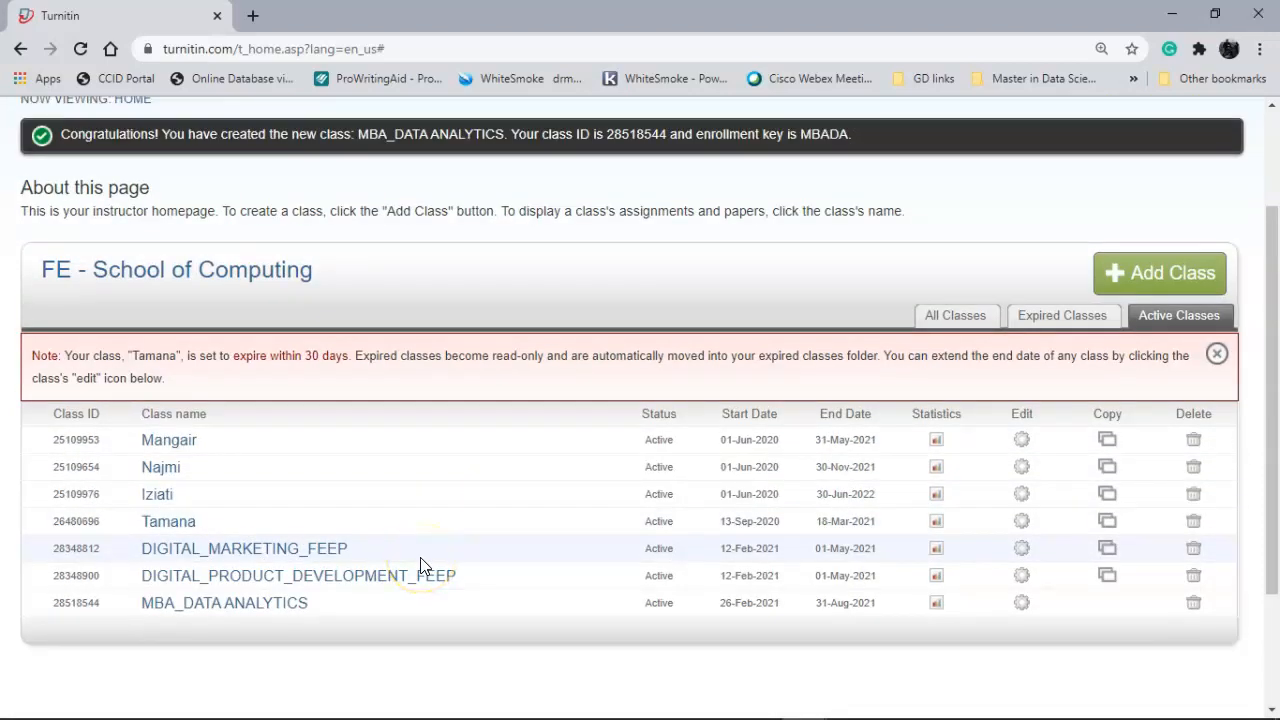
left_click(282, 610)
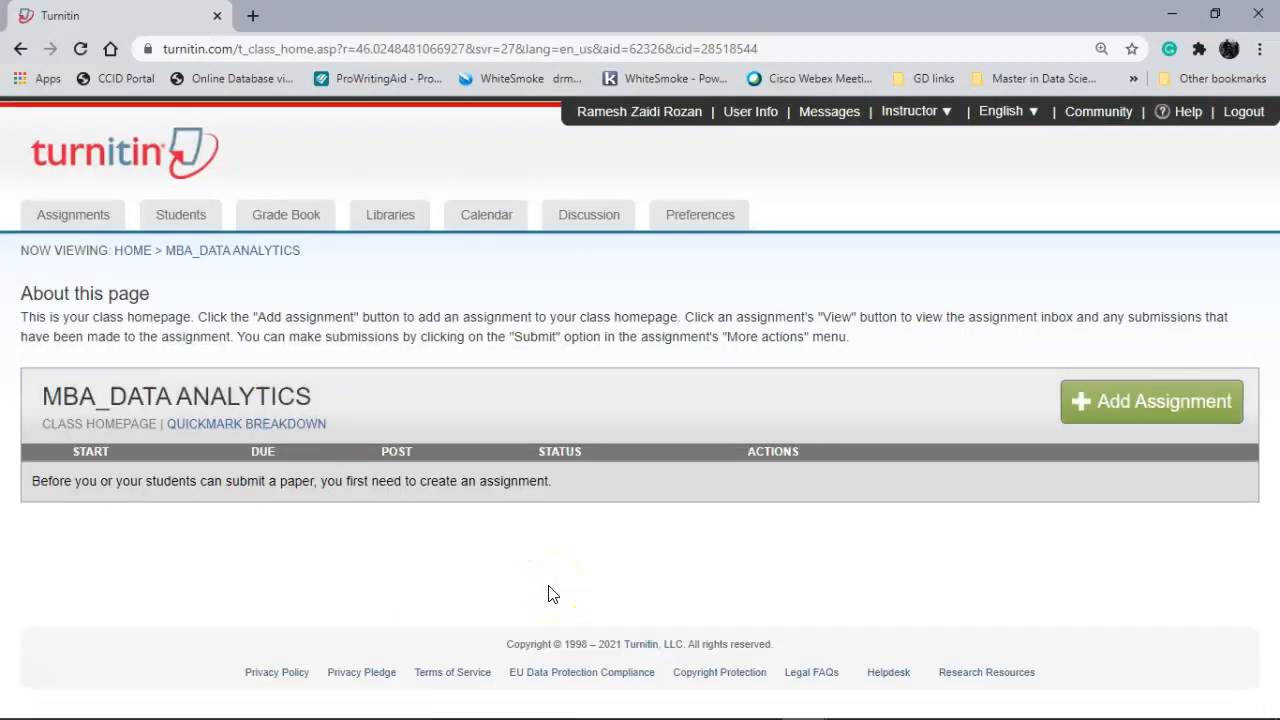
left_click(1131, 416)
- Enter FEEP_MBA_DATA ANALYTICS as the new assignment's title
left_click(1084, 422)
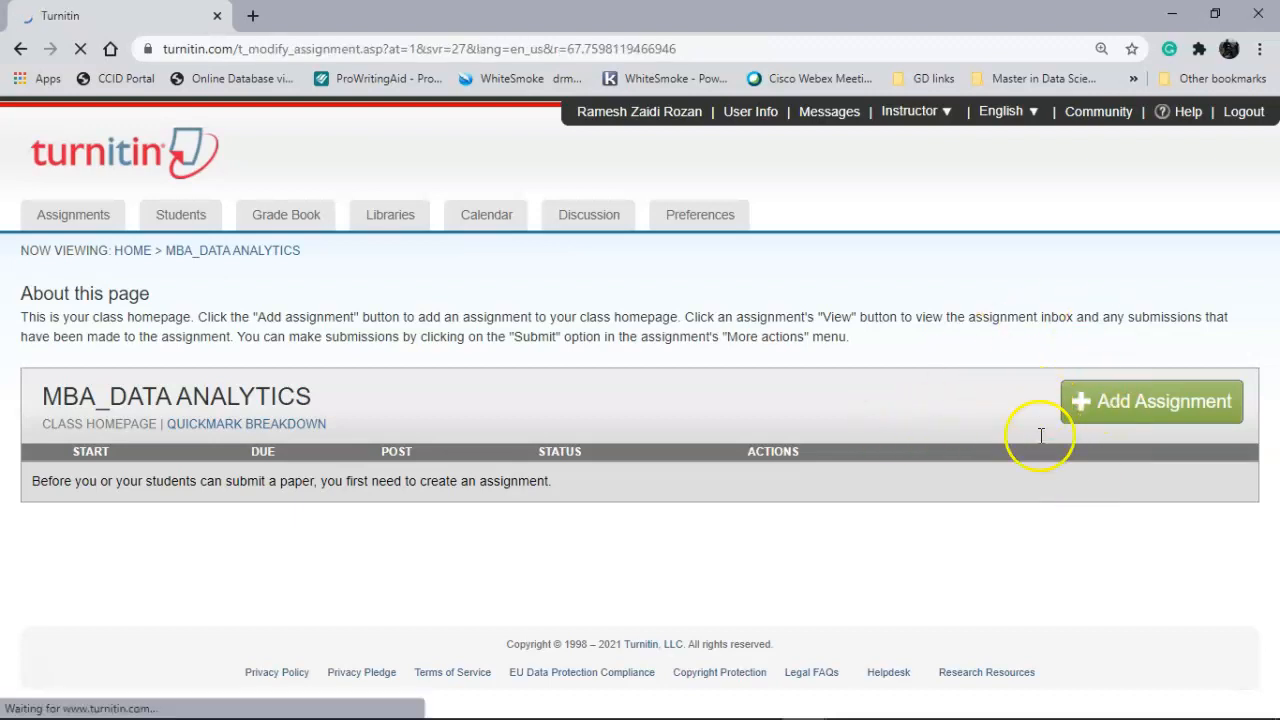
scroll(1040, 443, "down", 2)
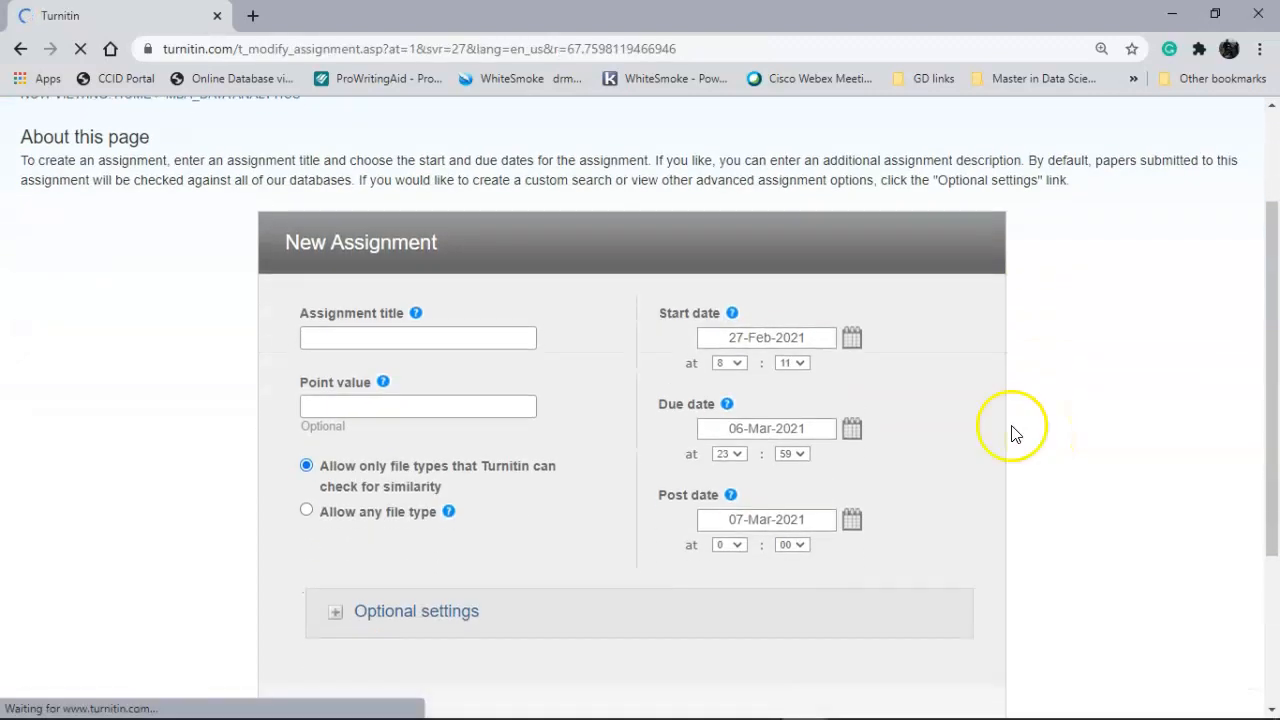
left_click(484, 340)
type("mba")
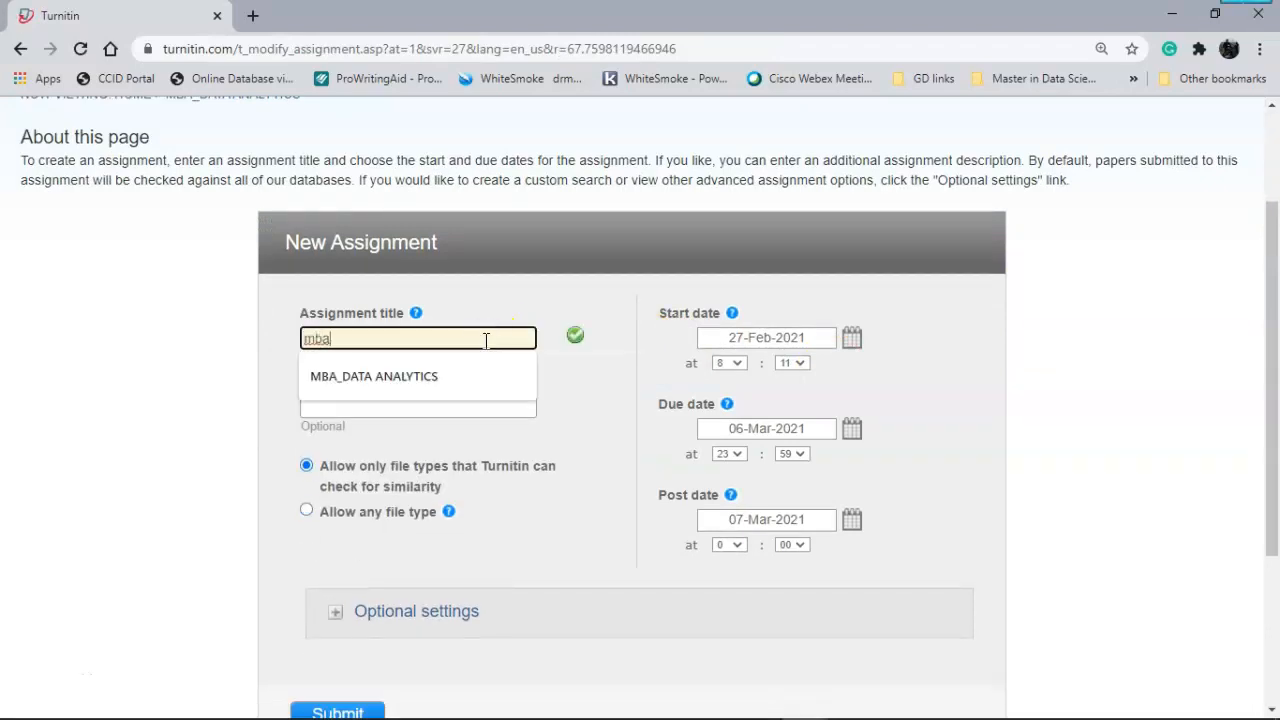
key("Down")
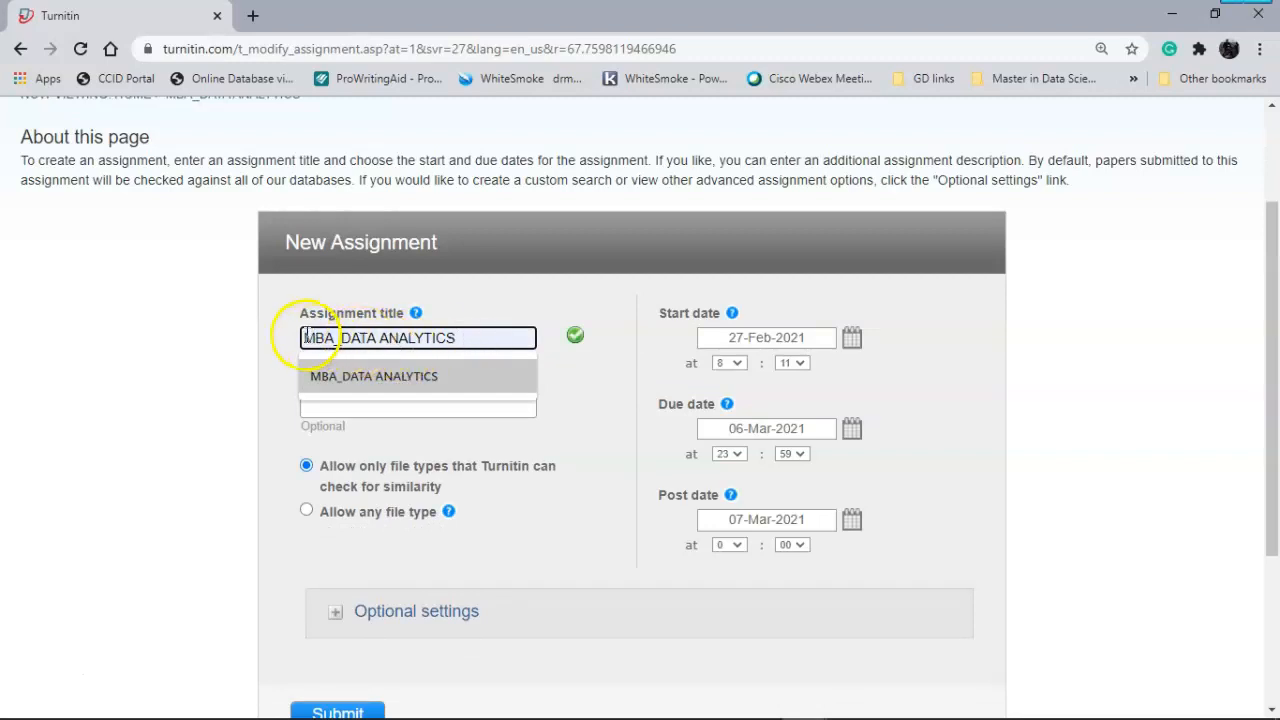
left_click(632, 520)
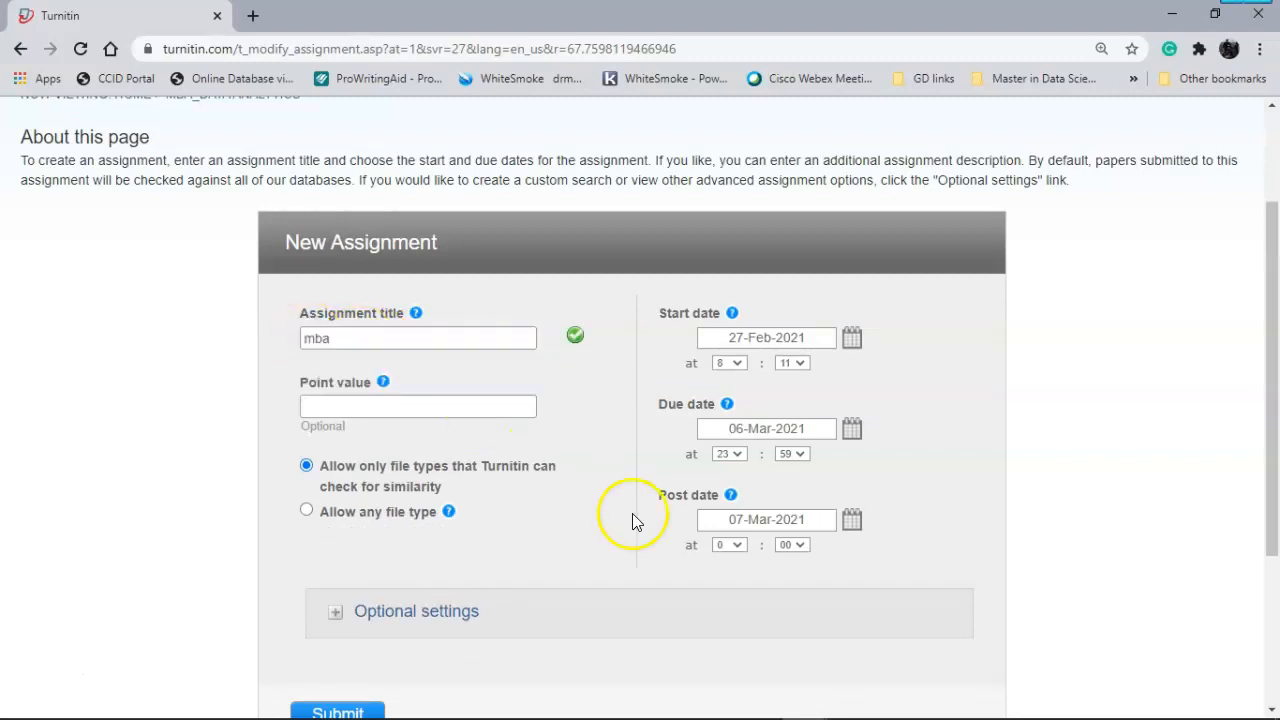
left_click(388, 338)
left_click(374, 376)
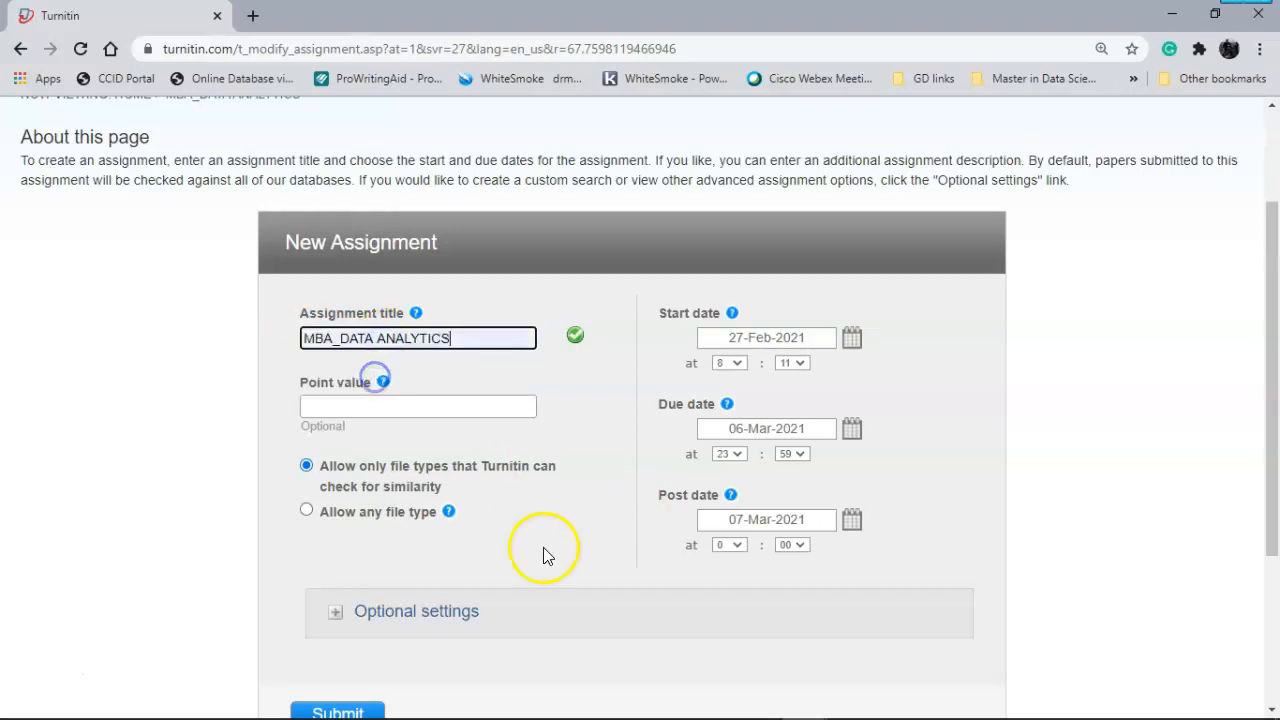
left_click(544, 549)
left_click(306, 338)
type("thes")
key("BackSpace")
key("BackSpace")
key("BackSpace")
key("BackSpace")
type("FEEP_")
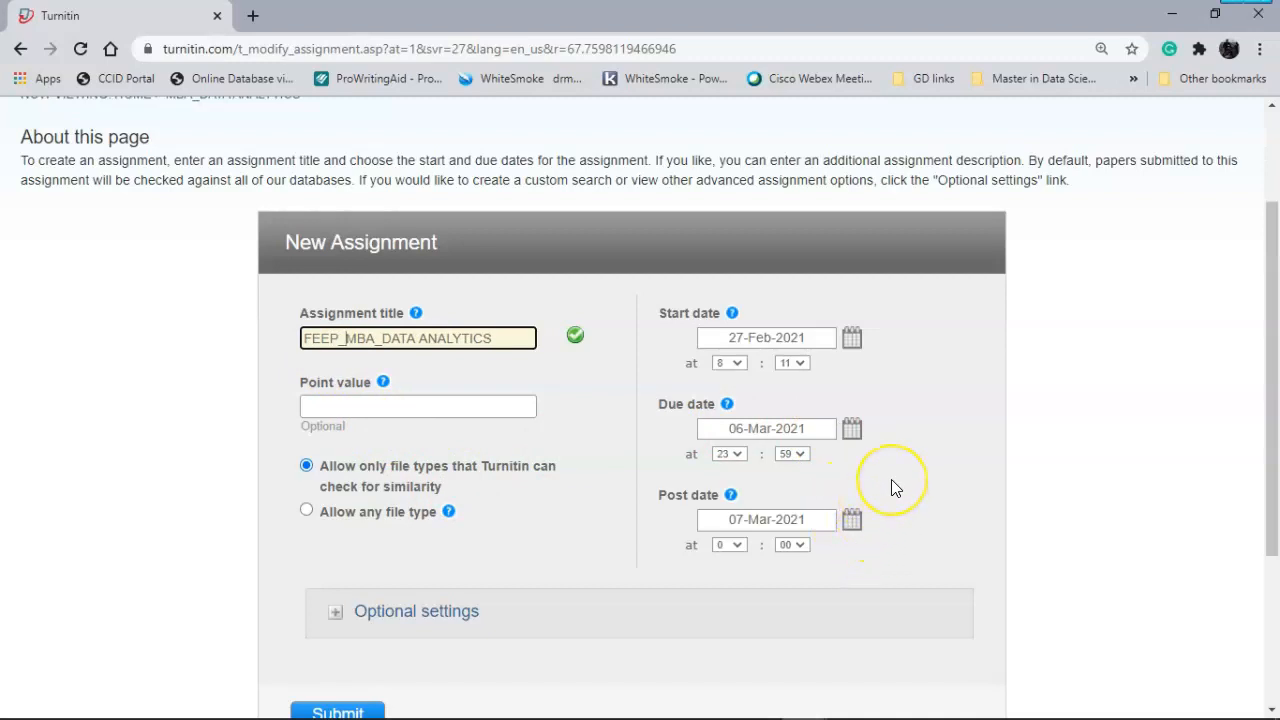
- Glance at the optional settings and submit the assignment (start 27-Feb-2021, due 06-Mar-2021, post 07-Mar-2021)
scroll(892, 481, "down", 1)
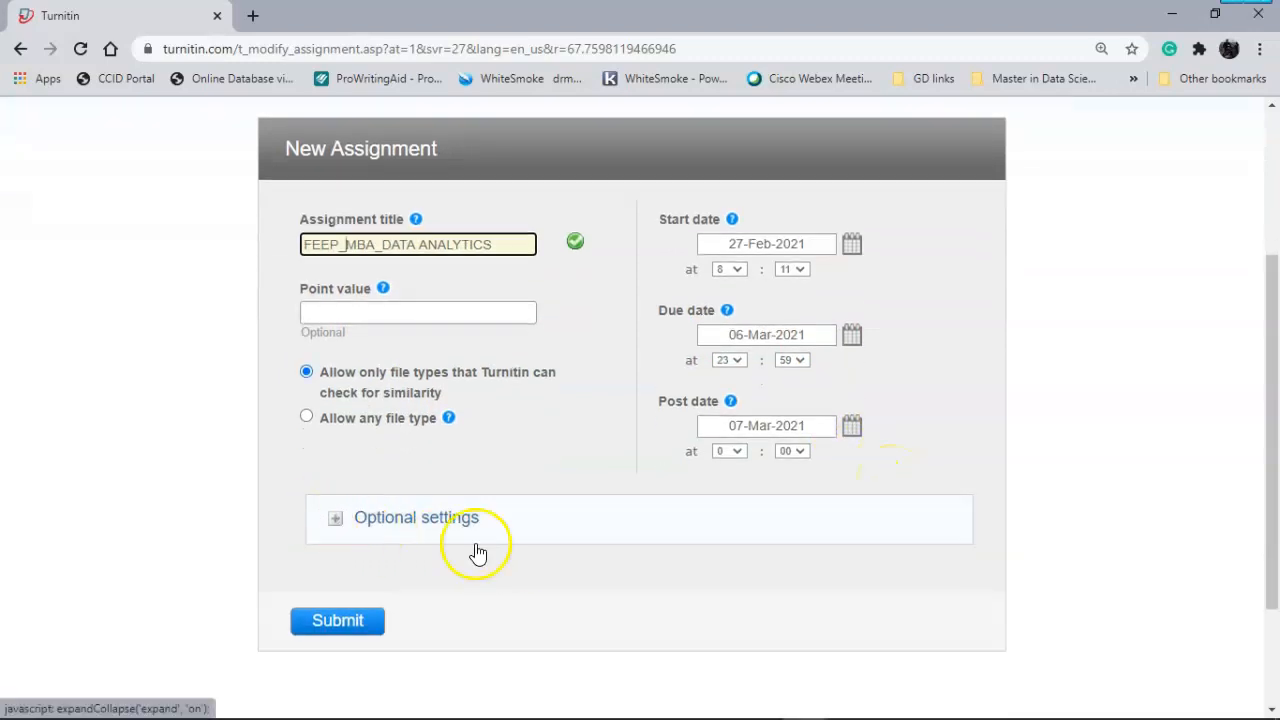
left_click(342, 518)
scroll(505, 553, "down", 8)
scroll(505, 553, "up", 8)
left_click(336, 428)
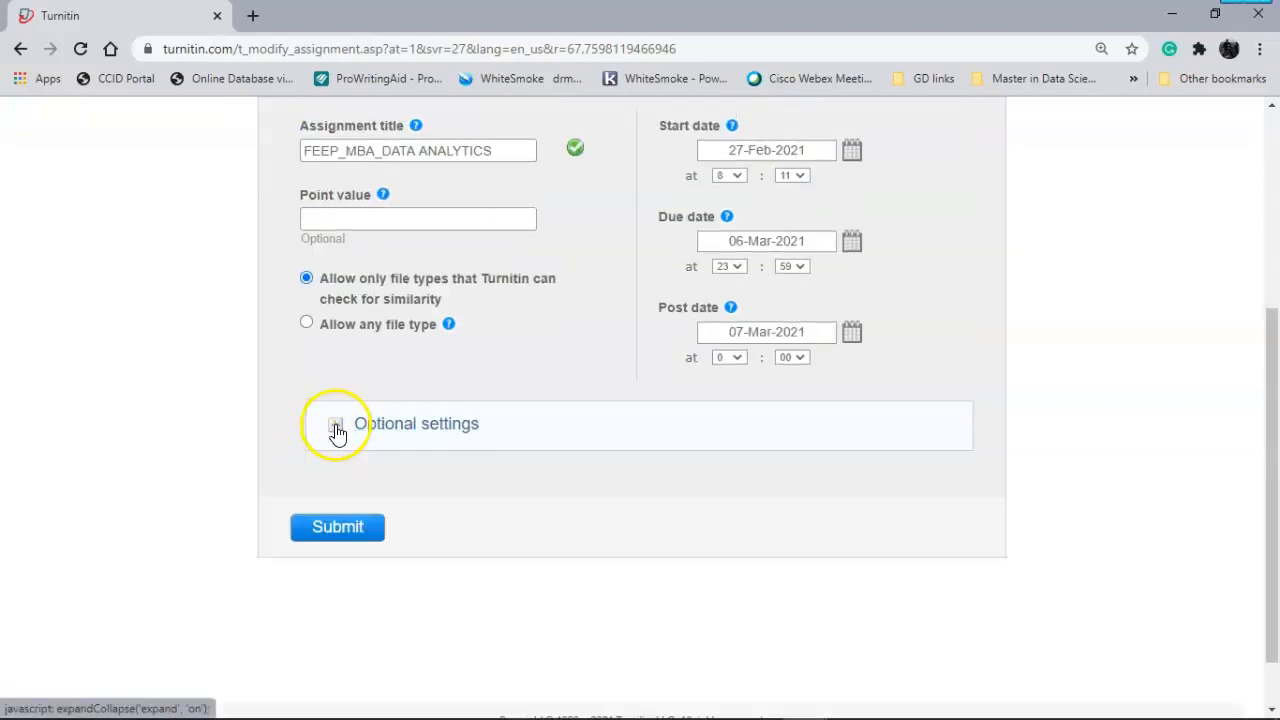
left_click(349, 532)
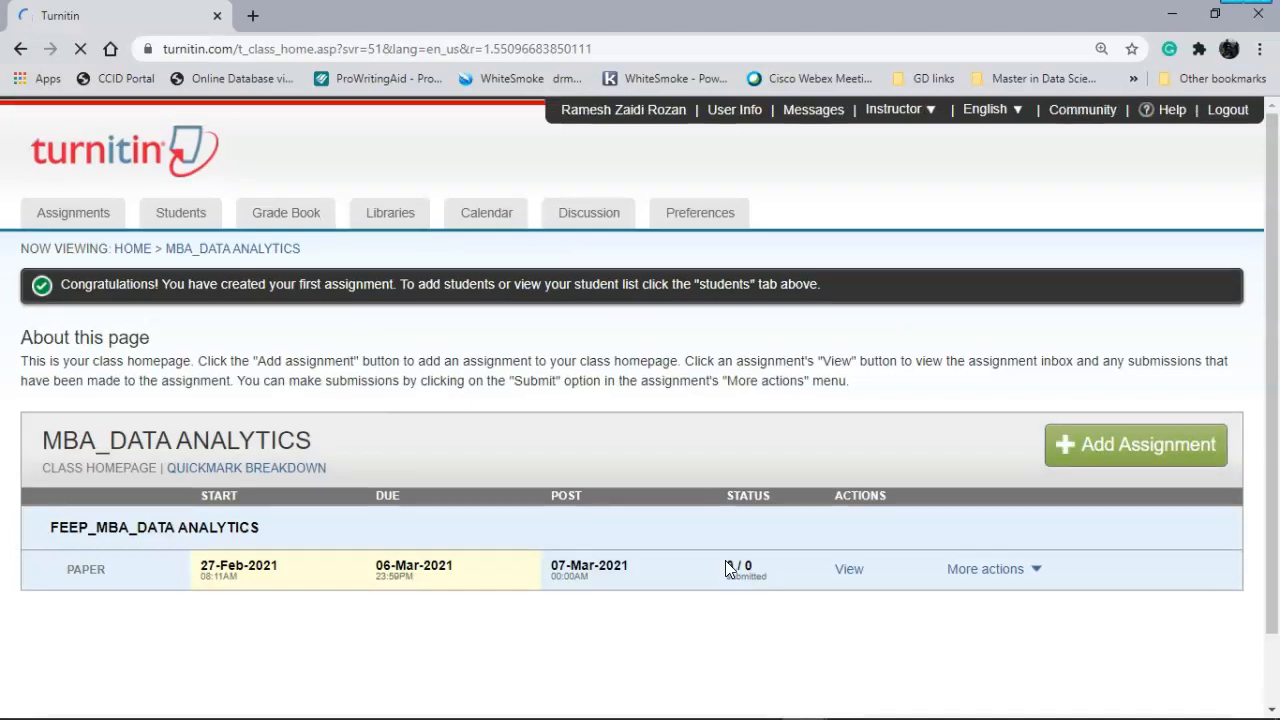
- View the FEEP_MBA_DATA ANALYTICS assignment inbox, which has no submitted papers
scroll(725, 560, "down", 1)
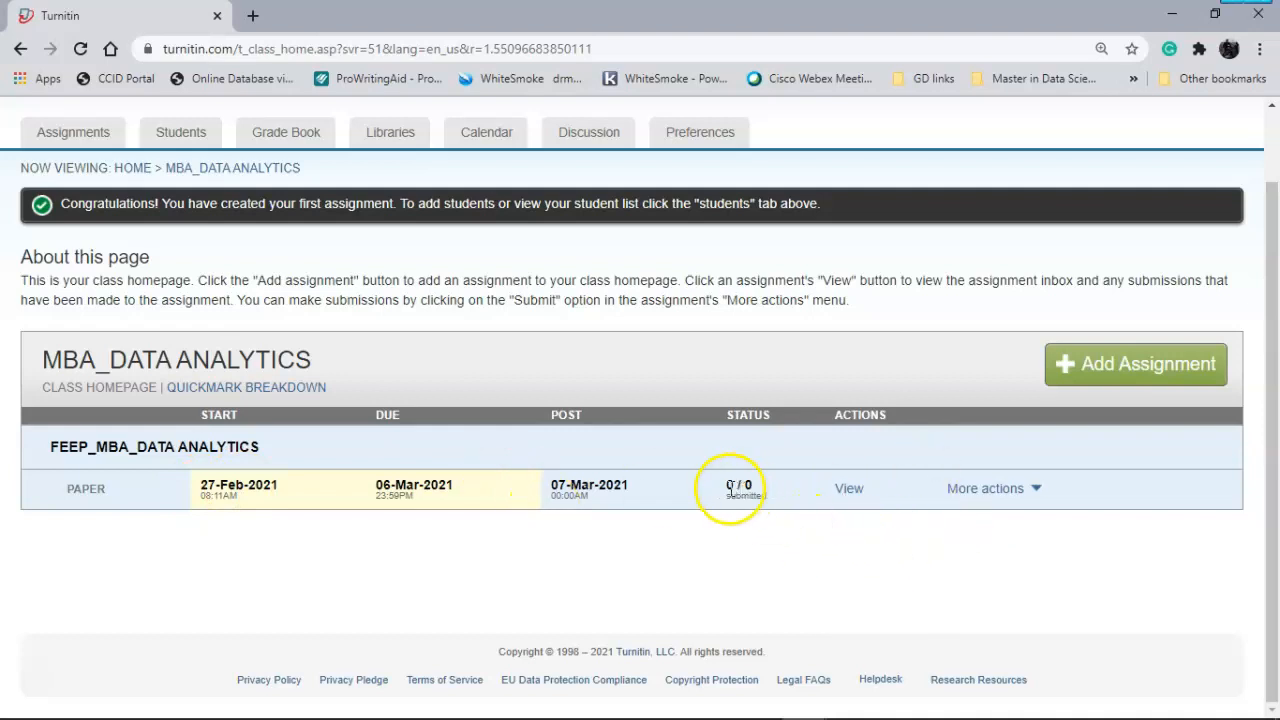
left_click(849, 489)
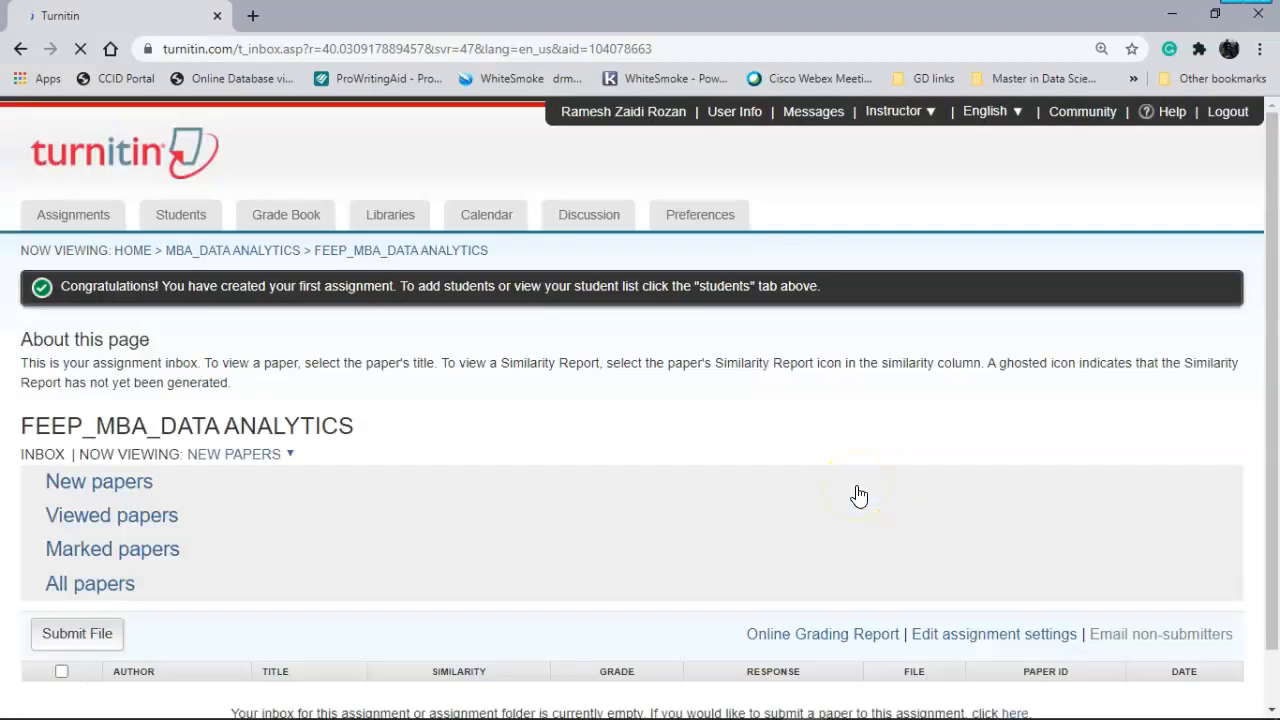
scroll(857, 494, "down", 2)
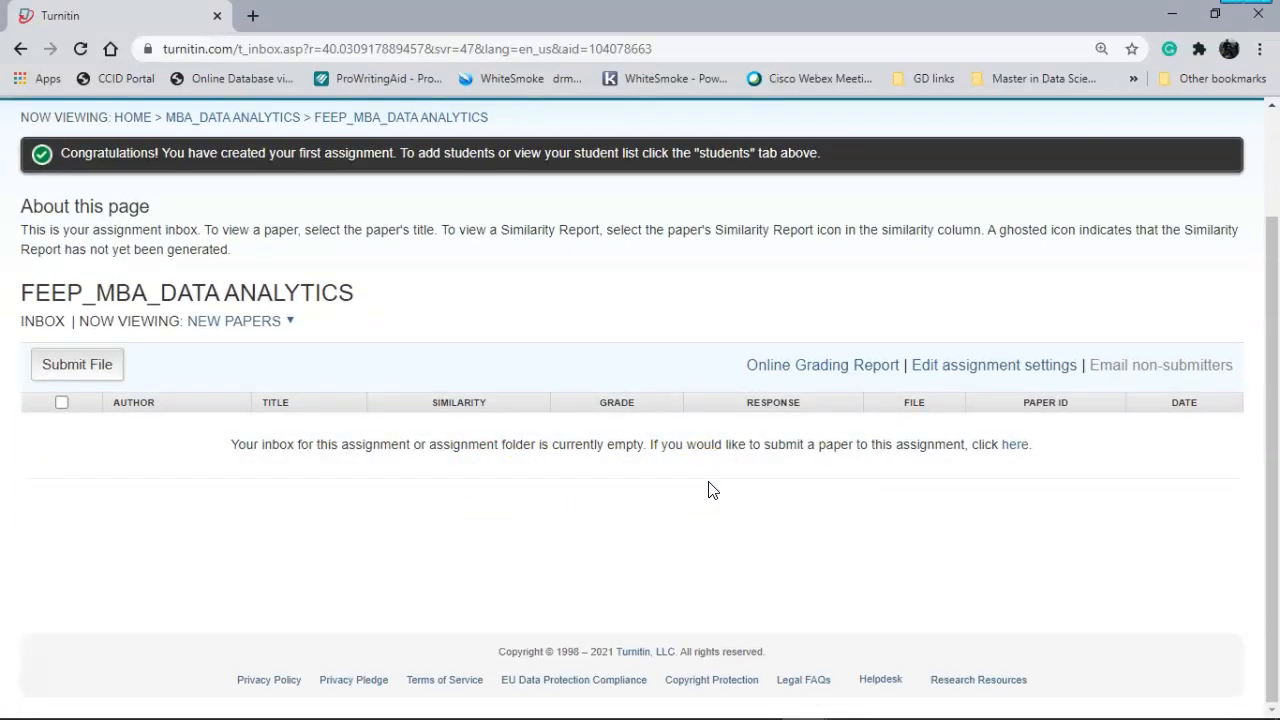
- Select the entire Class created message, with class ID and enrollment key, in the WhatsApp chat
key("alt+Tab")
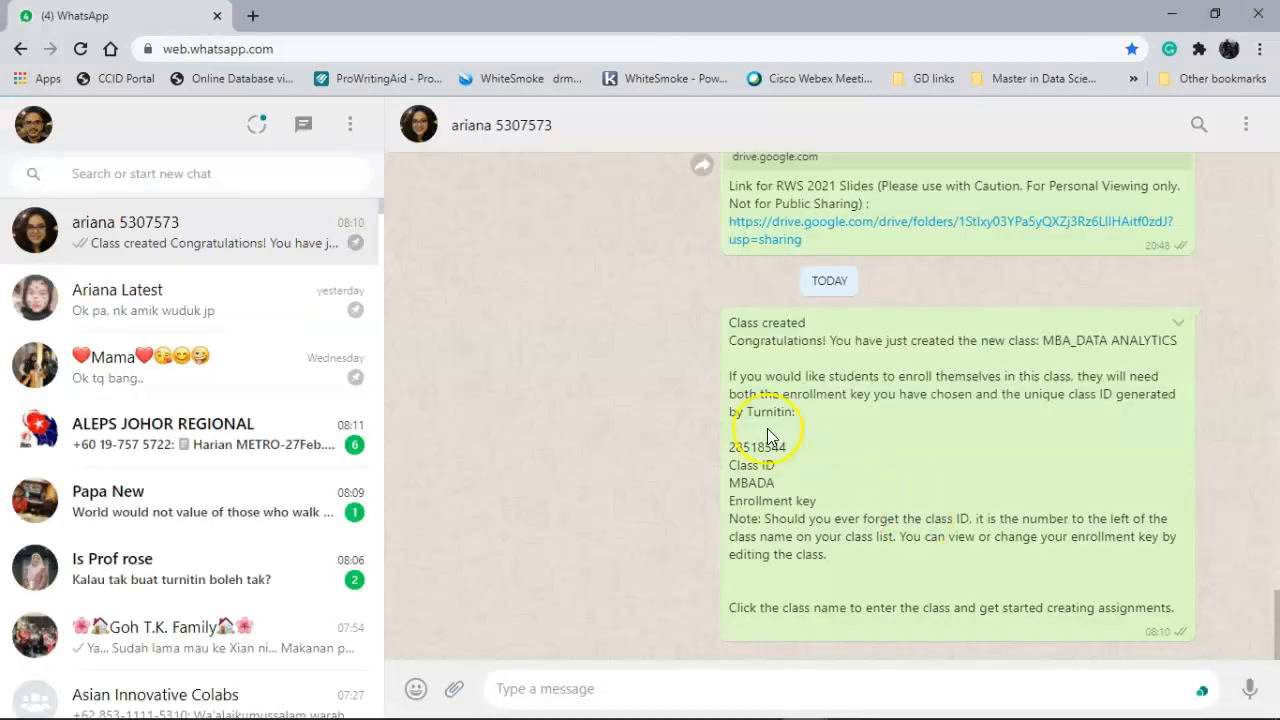
left_click_drag(730, 447, 826, 498)
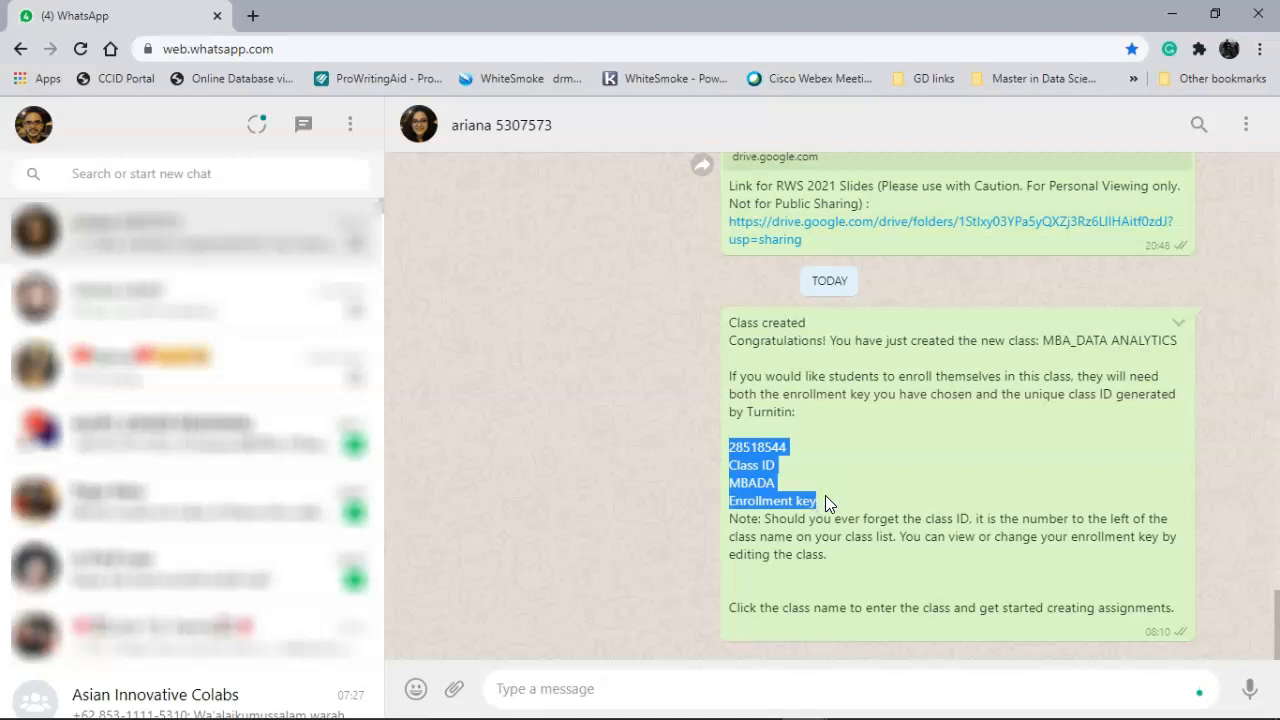
key("alt+Tab")
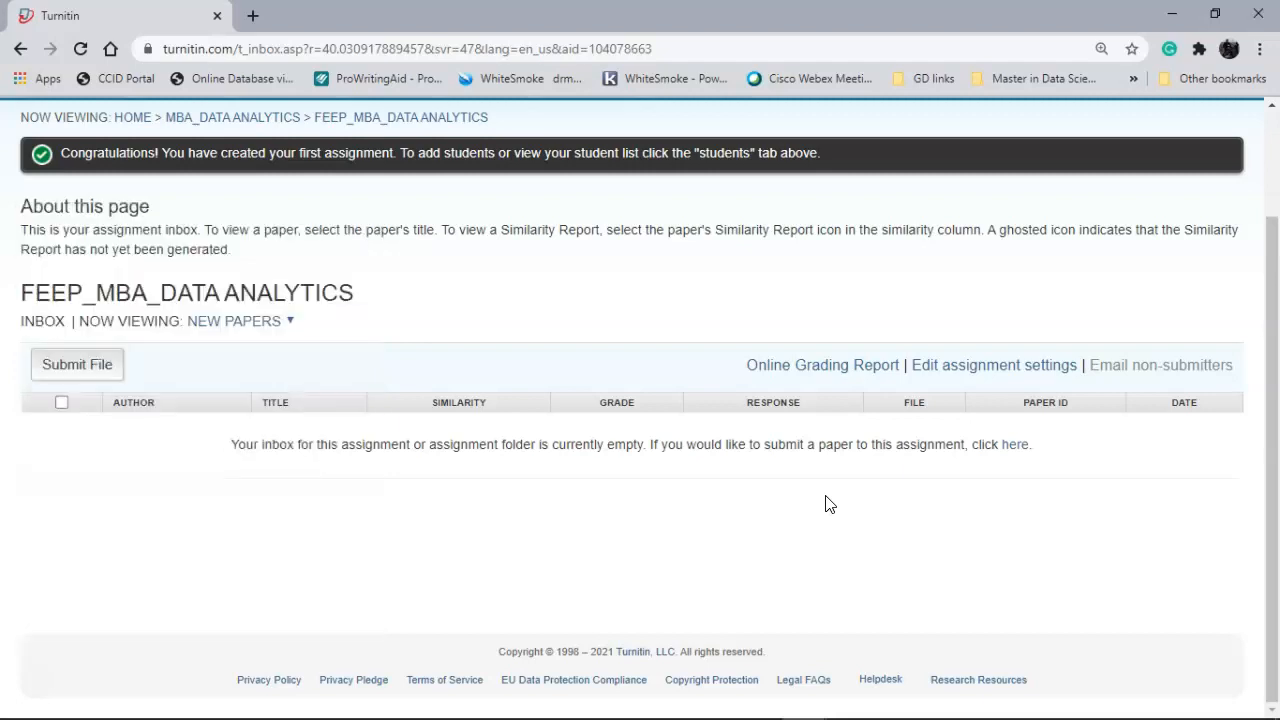
key("alt+Tab")
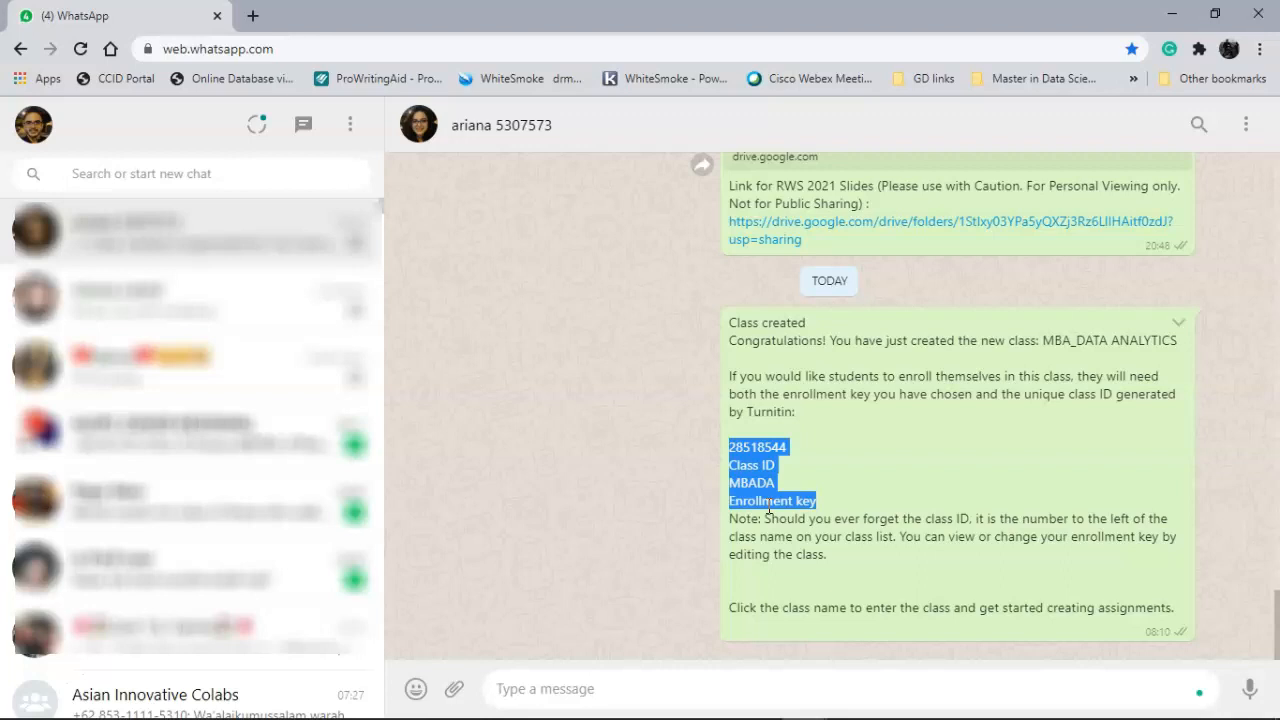
key("alt+Tab")
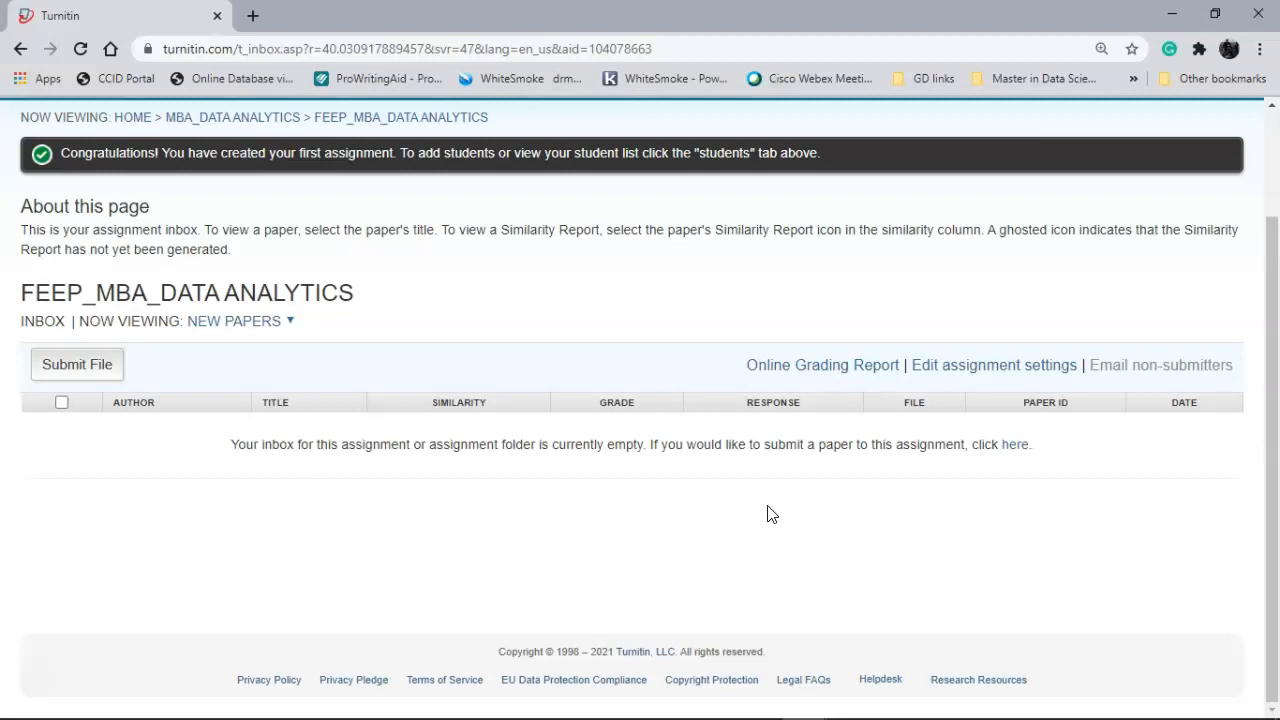
scroll(766, 514, "up", 3)
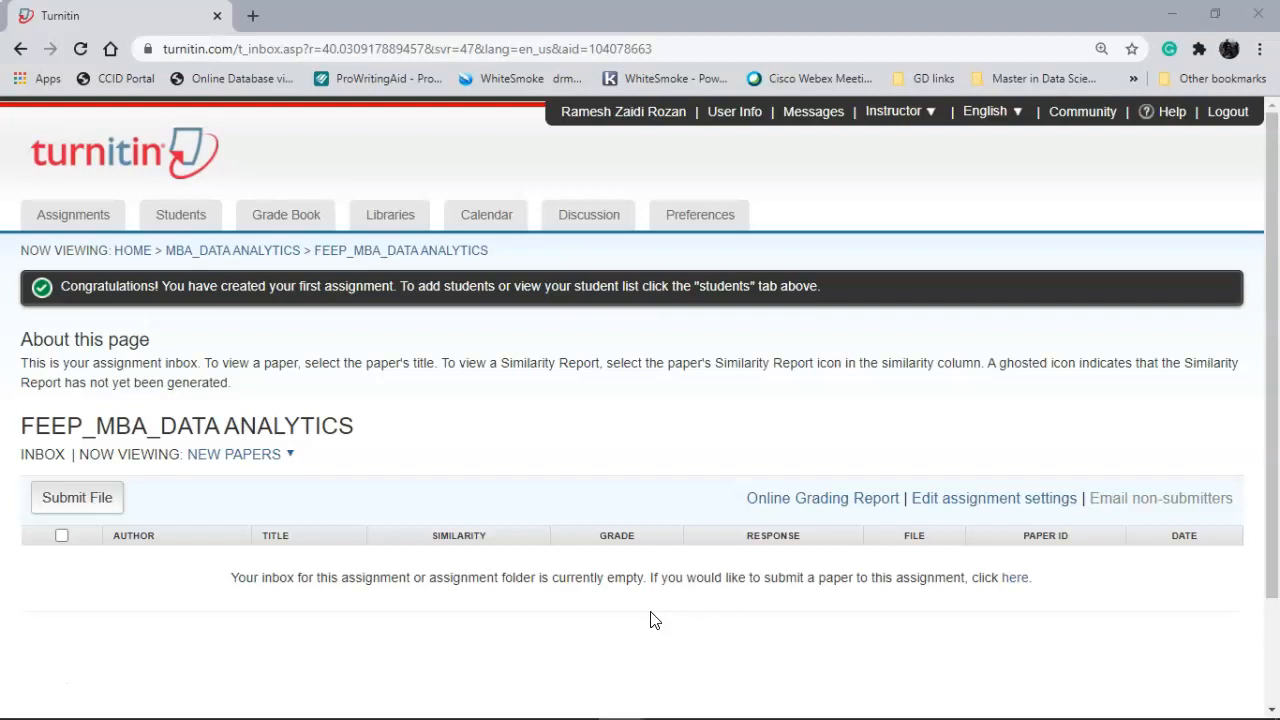
key("alt+Tab")
key("alt+Tab")
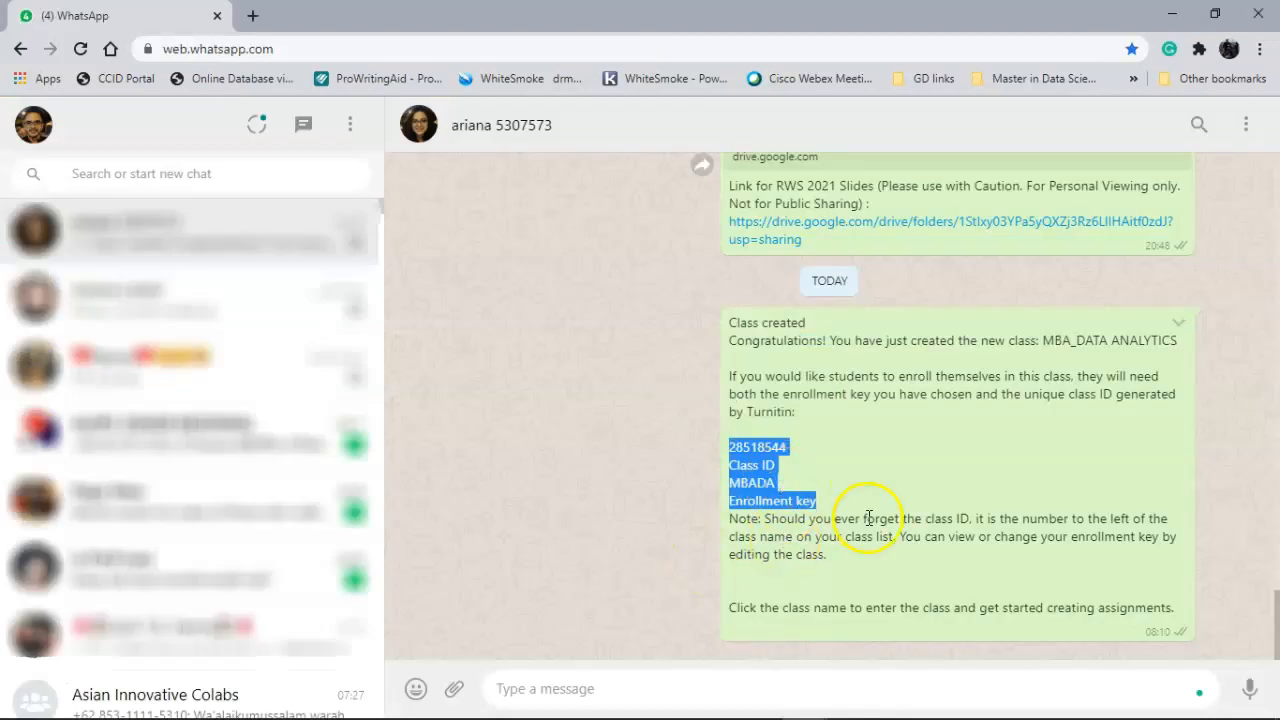
left_click_drag(1180, 609, 702, 316)
key("ctrl+c")
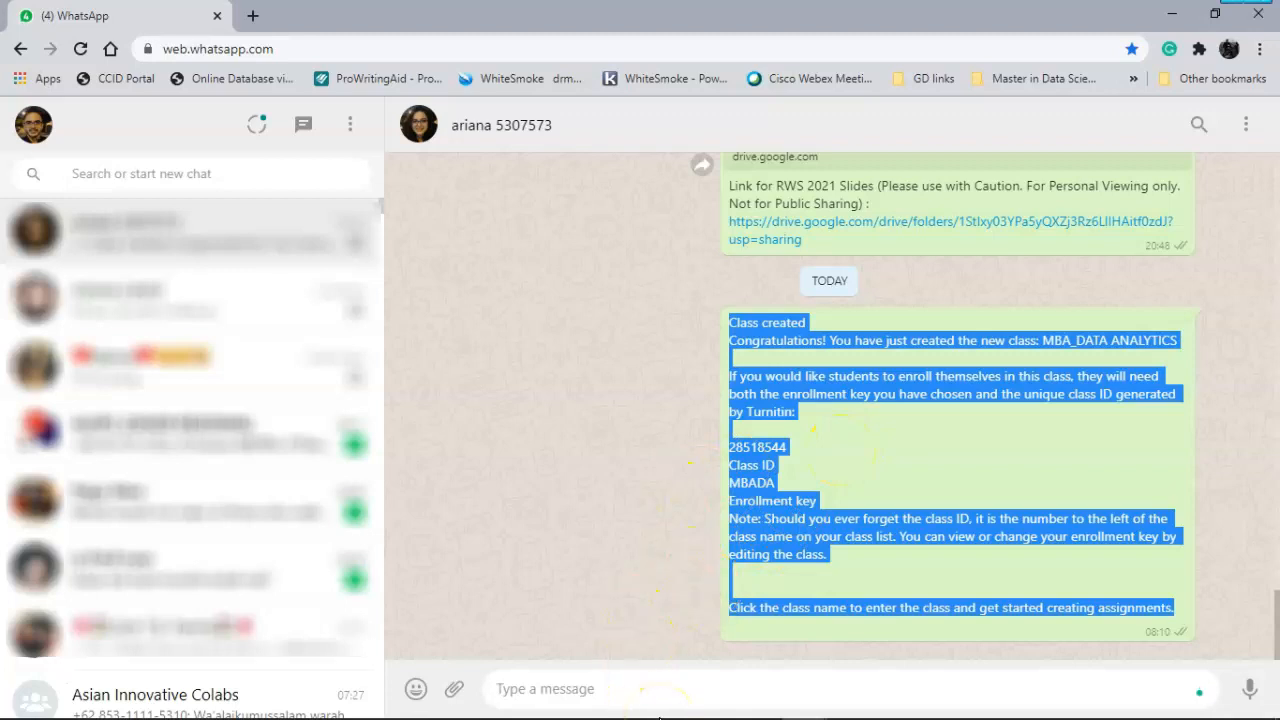
key("super")
- Launch Notepad via the NOTE search and paste the class message into it
type("NOTE")
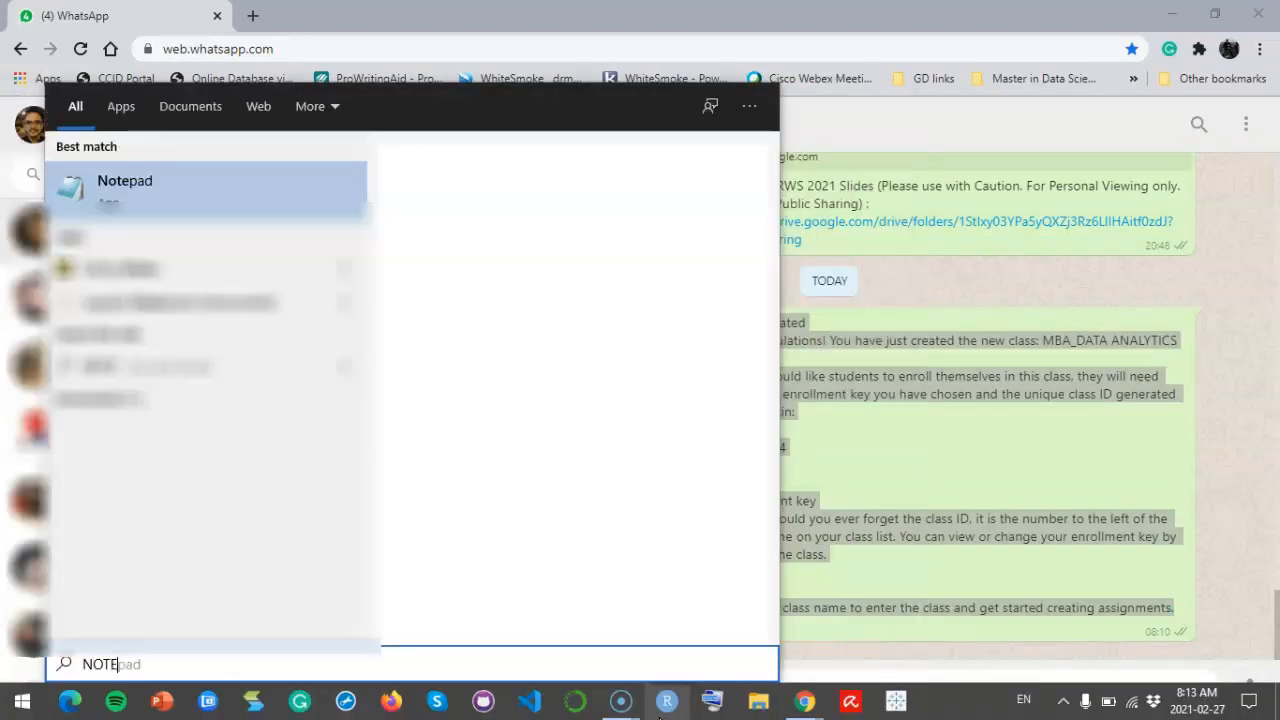
key("Return")
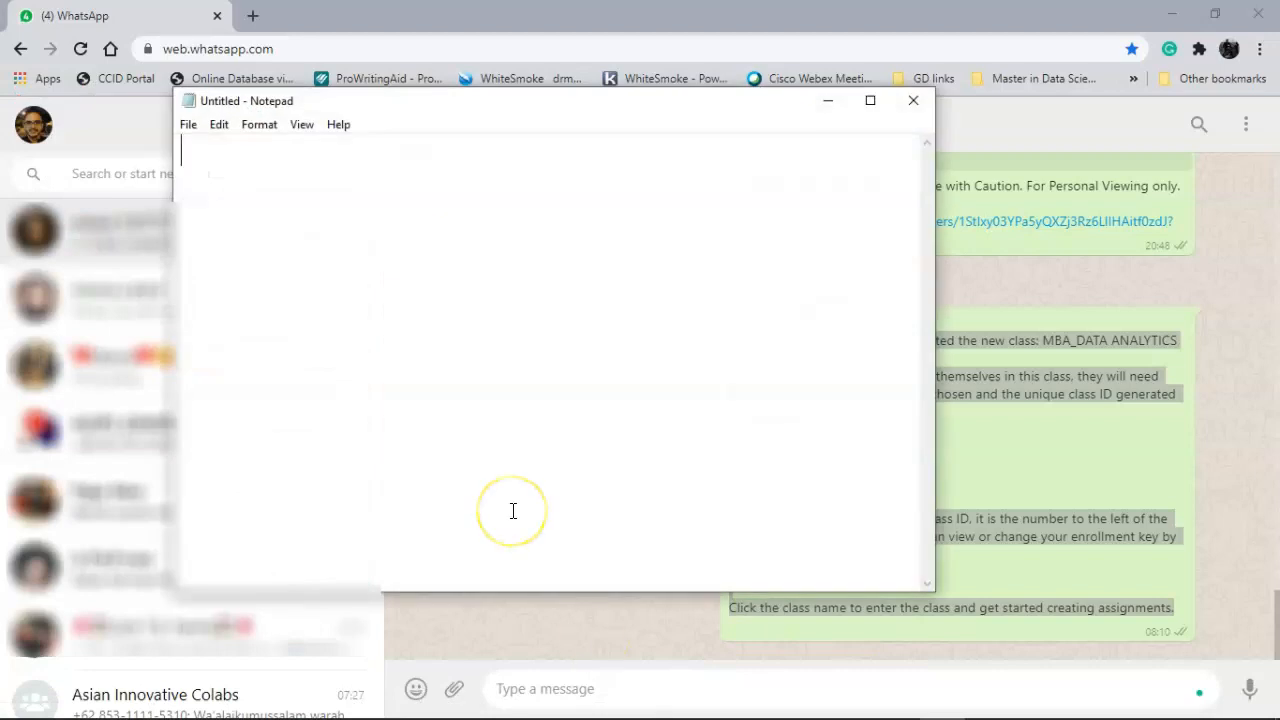
key("ctrl+v")
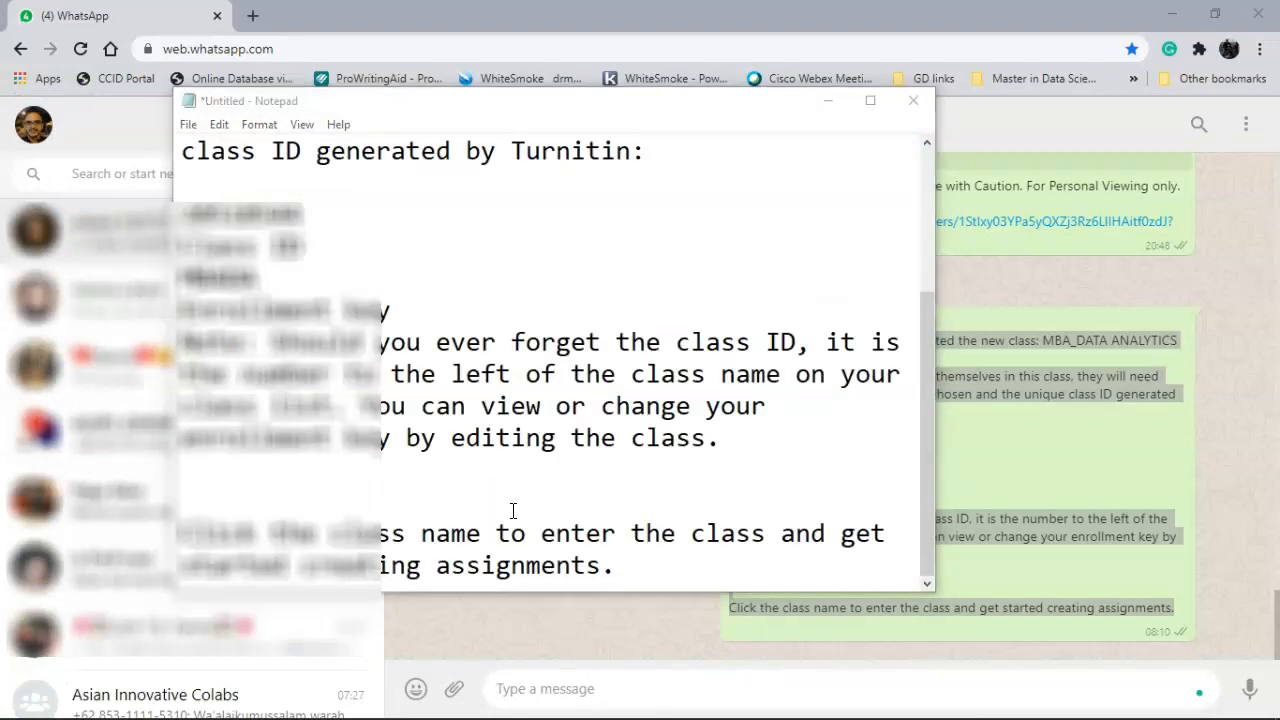
scroll(513, 511, "up", 1)
scroll(513, 511, "up", 2)
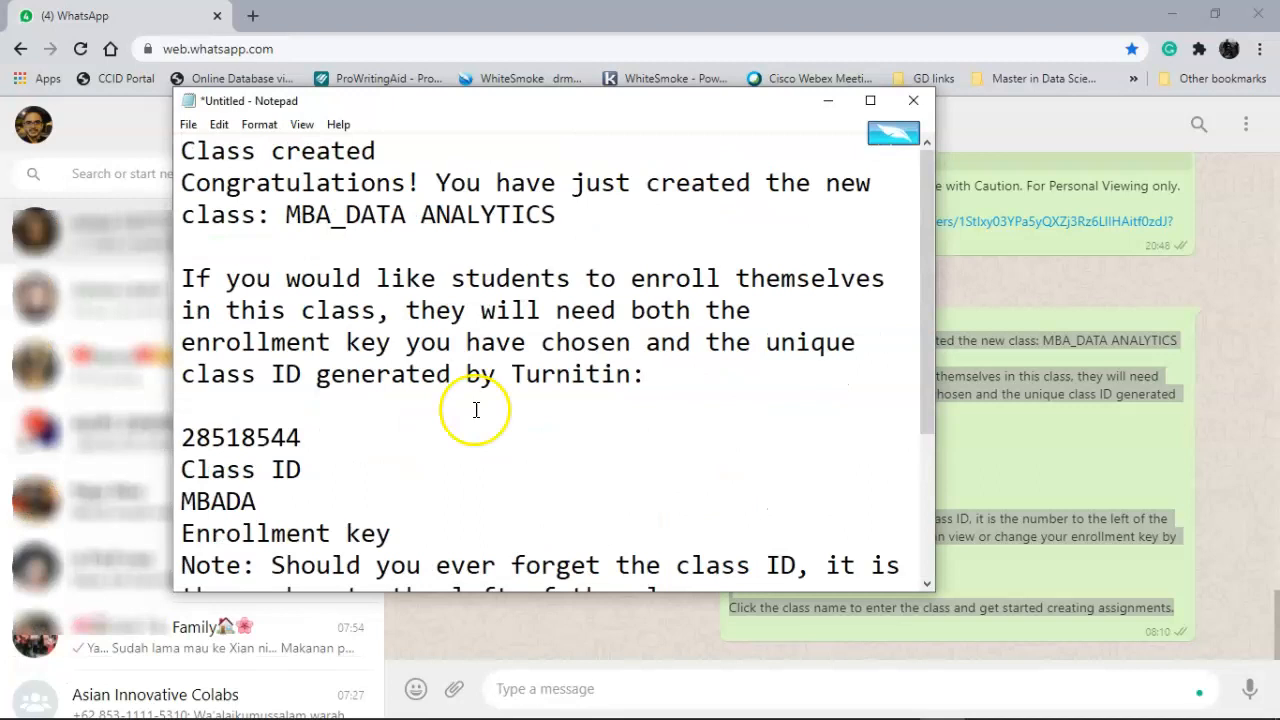
- Put the Class ID label and its number on one tab-separated line
left_click(356, 446)
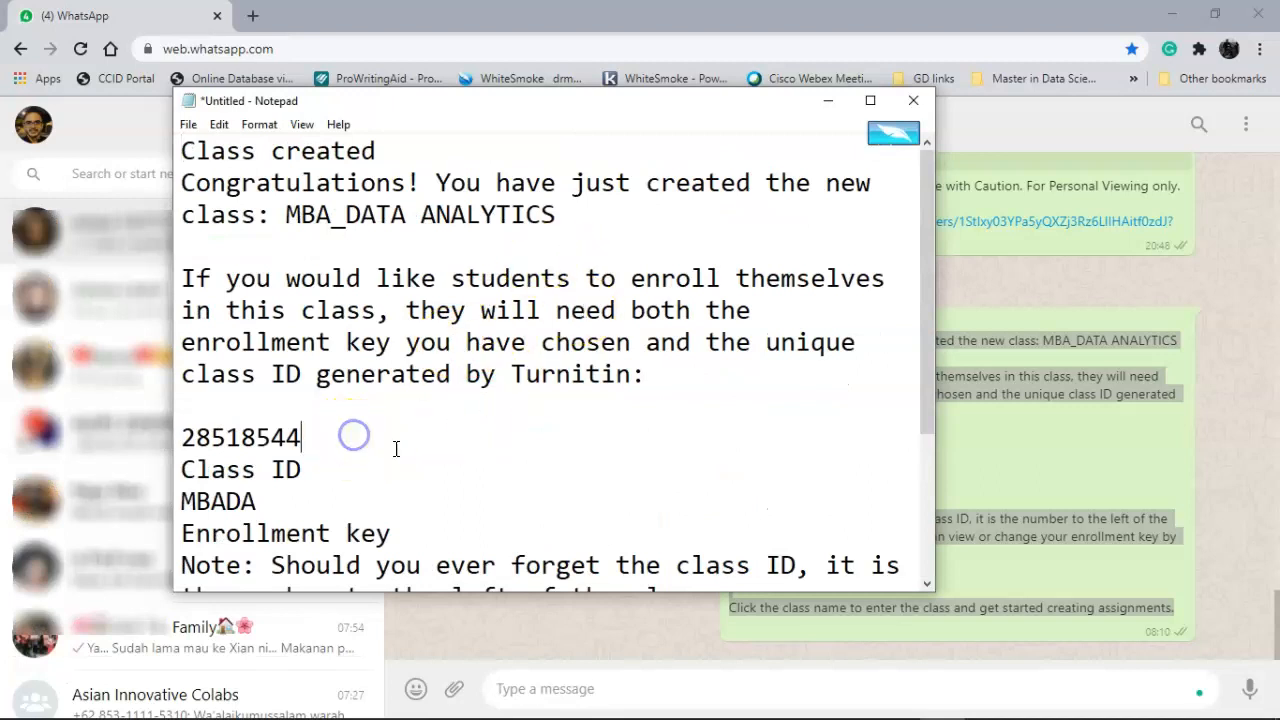
key("ctrl+shift+Left")
key("ctrl+shift+Left")
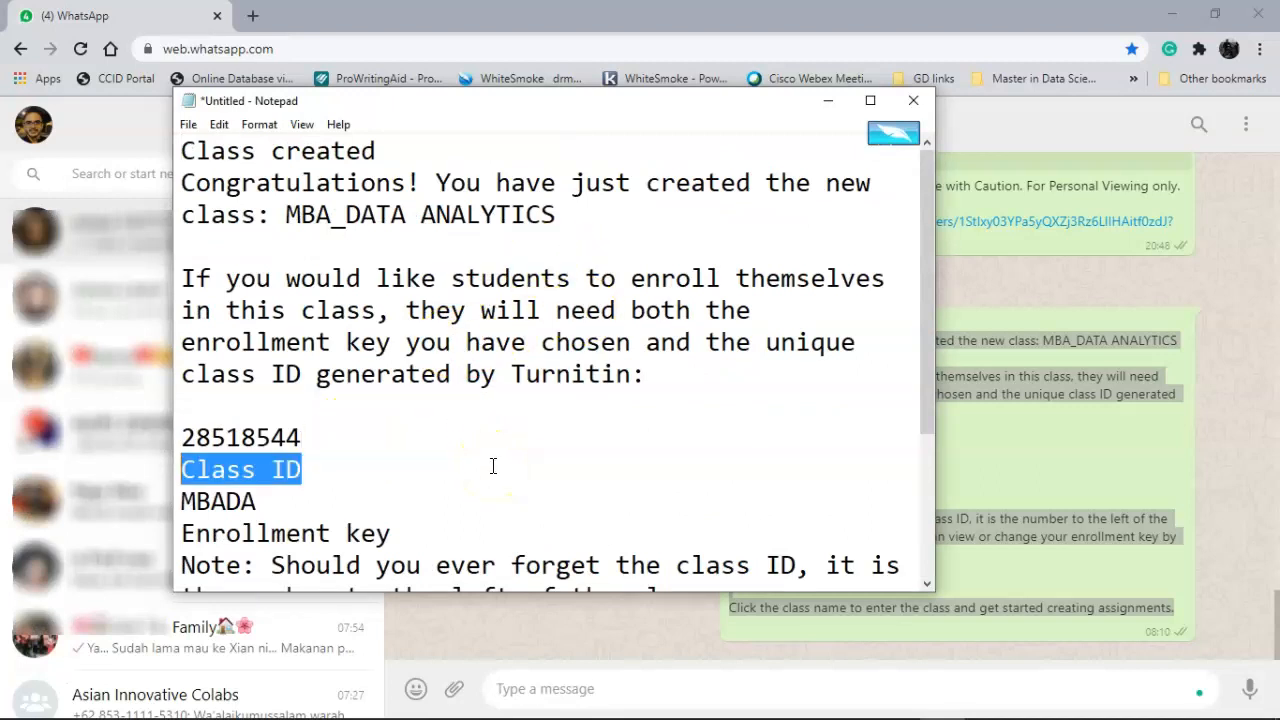
key("Up")
key("shift+Down")
key("ctrl+c")
key("Delete")
key("Up")
key("ctrl+v")
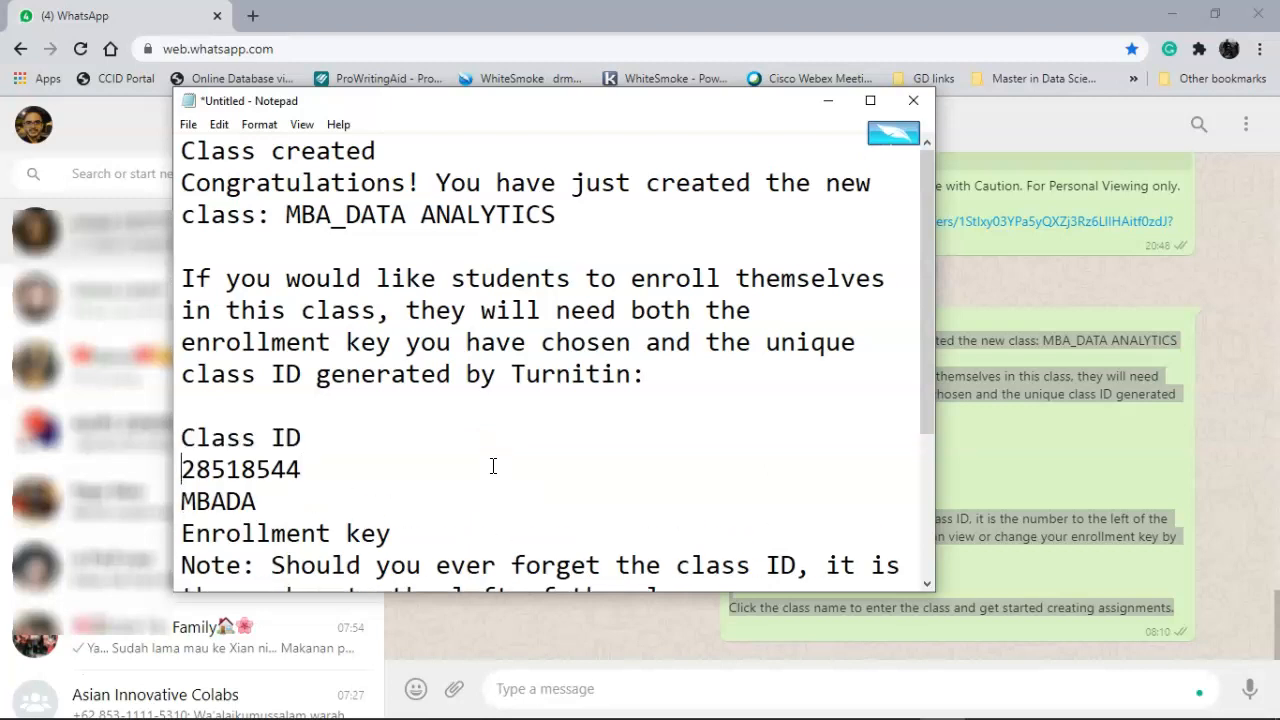
key("BackSpace")
key("Tab")
- Put the Enrollment key label beside its value on one line, followed by a blank line
key("Down")
key("Left")
key("Left")
key("Left")
key("Left")
key("Left")
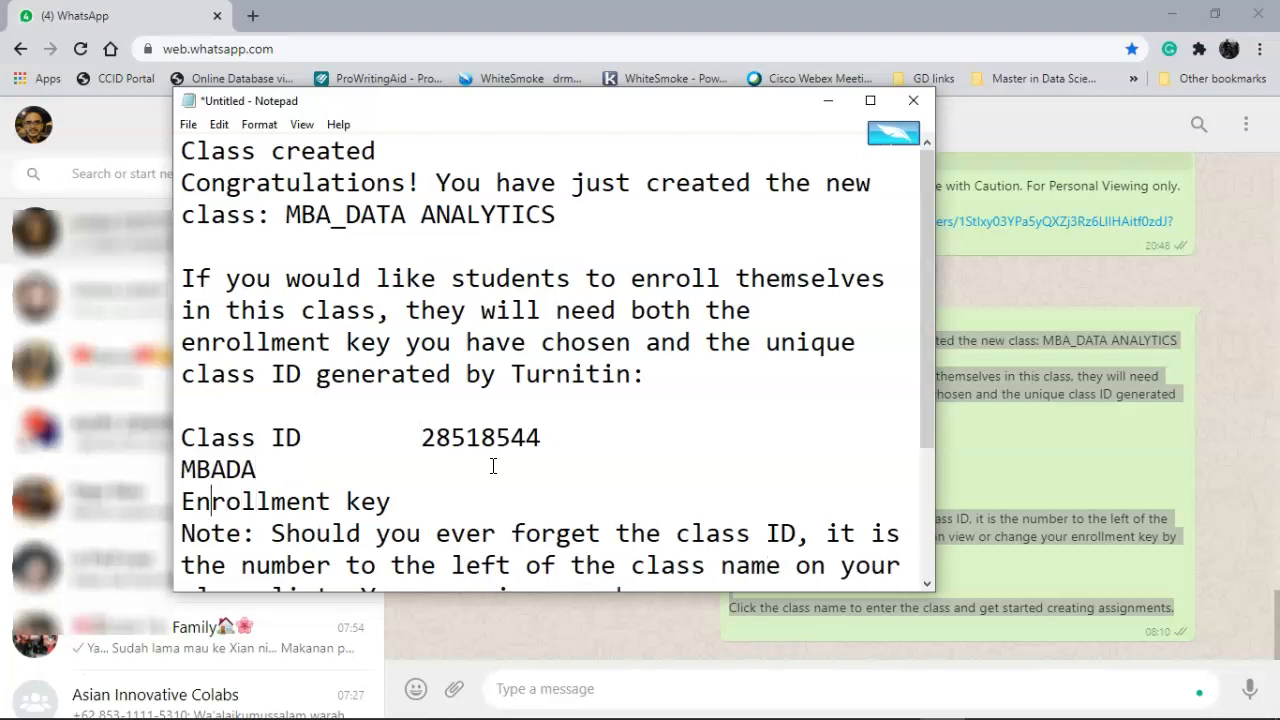
key("shift+Down")
key("ctrl+c")
key("Delete")
key("Up")
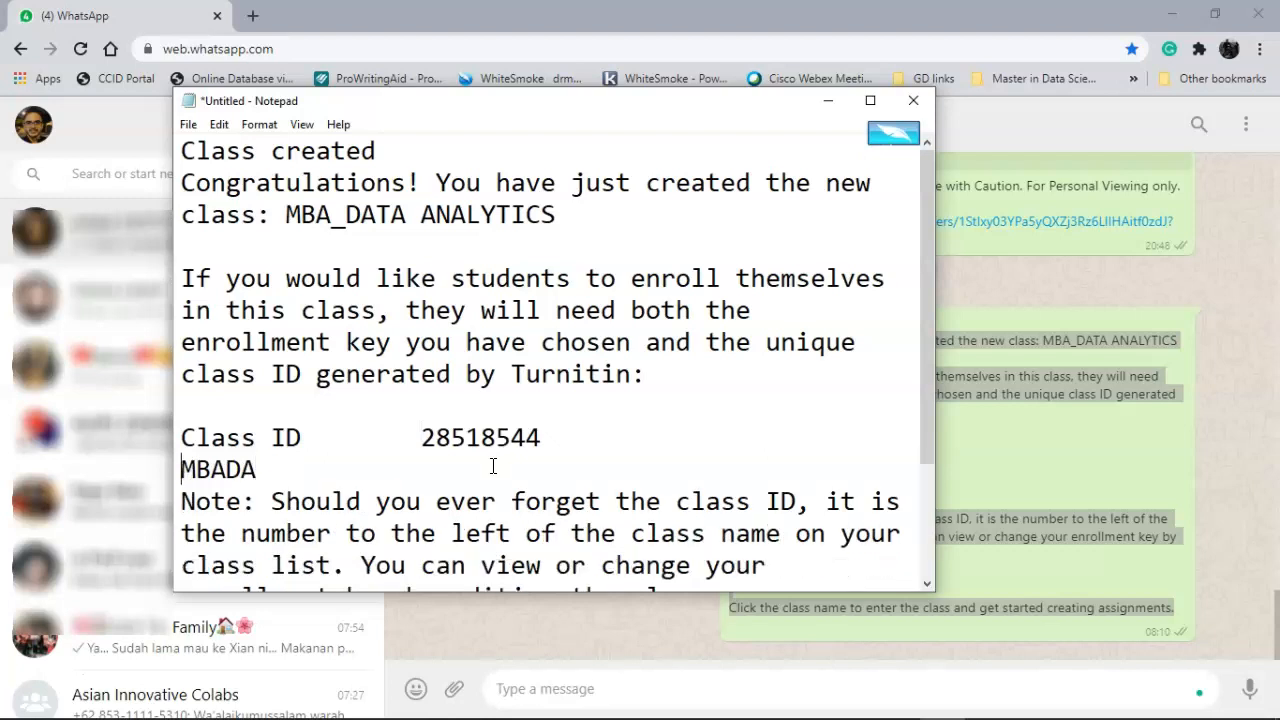
key("ctrl+v")
key("BackSpace")
key("Tab")
left_click(571, 463)
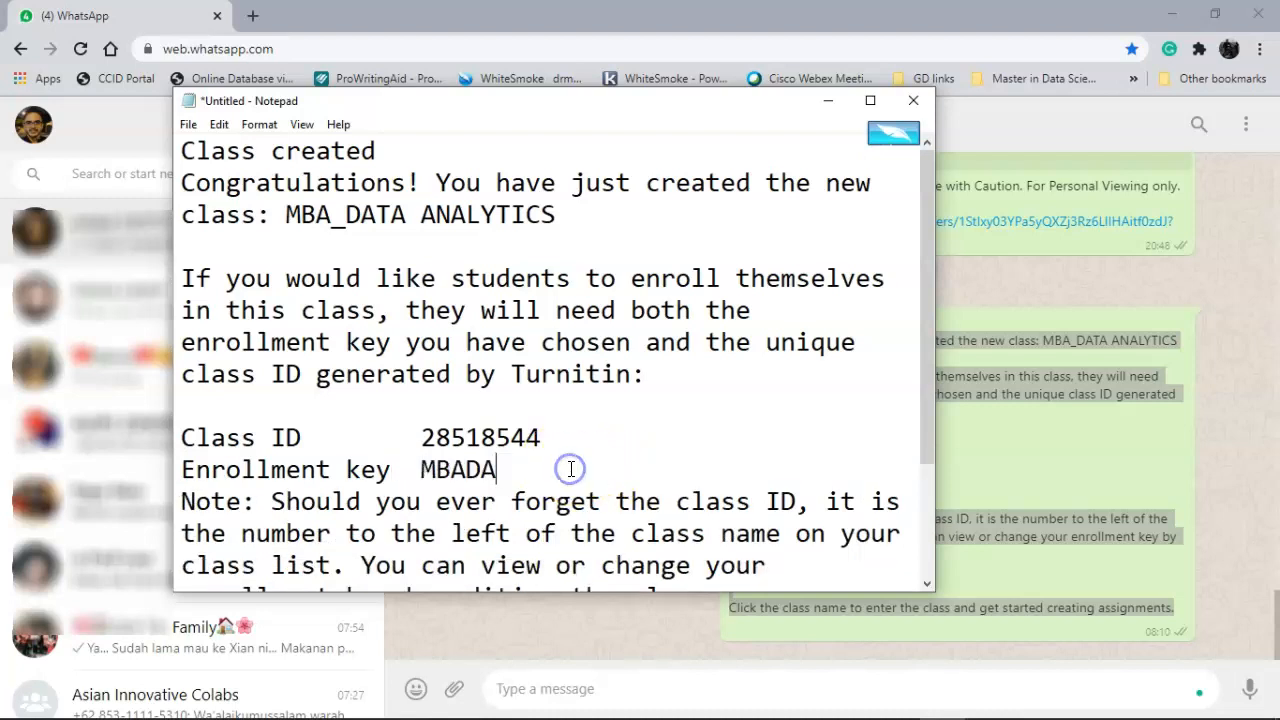
key("Return")
- Copy all the tidied text and paste it into the WhatsApp message box
scroll(739, 307, "down", 2)
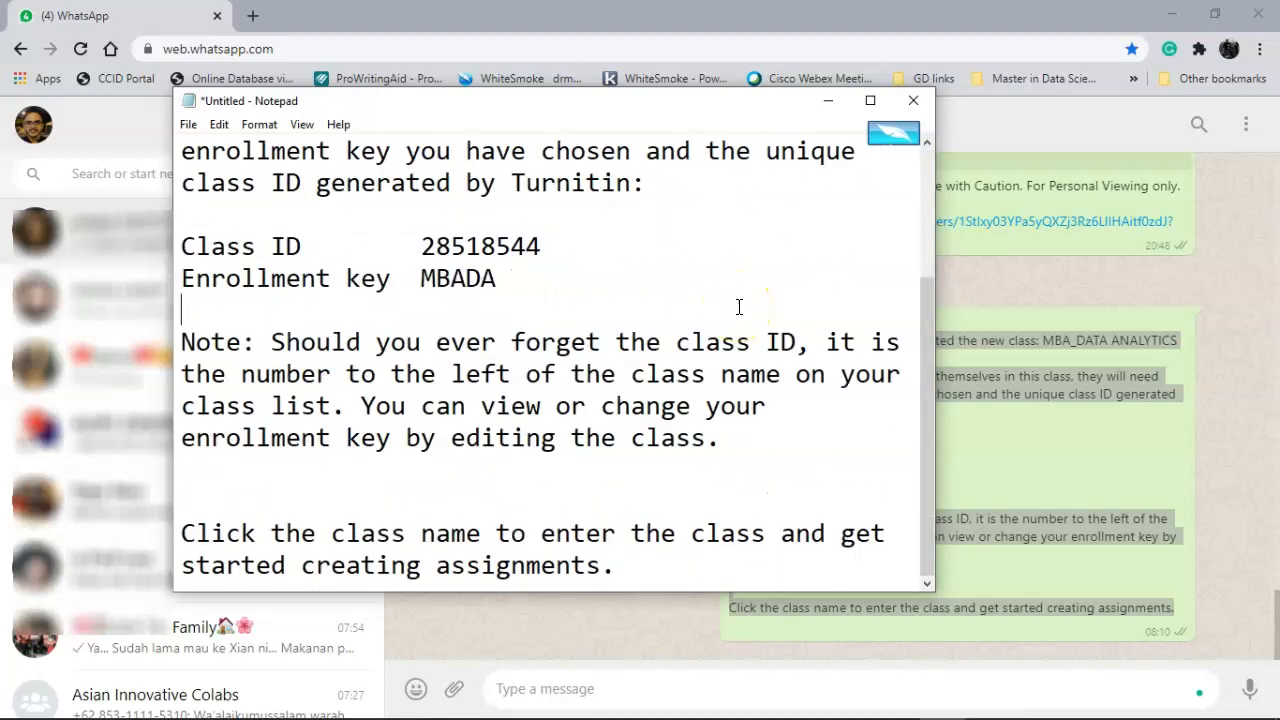
scroll(739, 307, "up", 2)
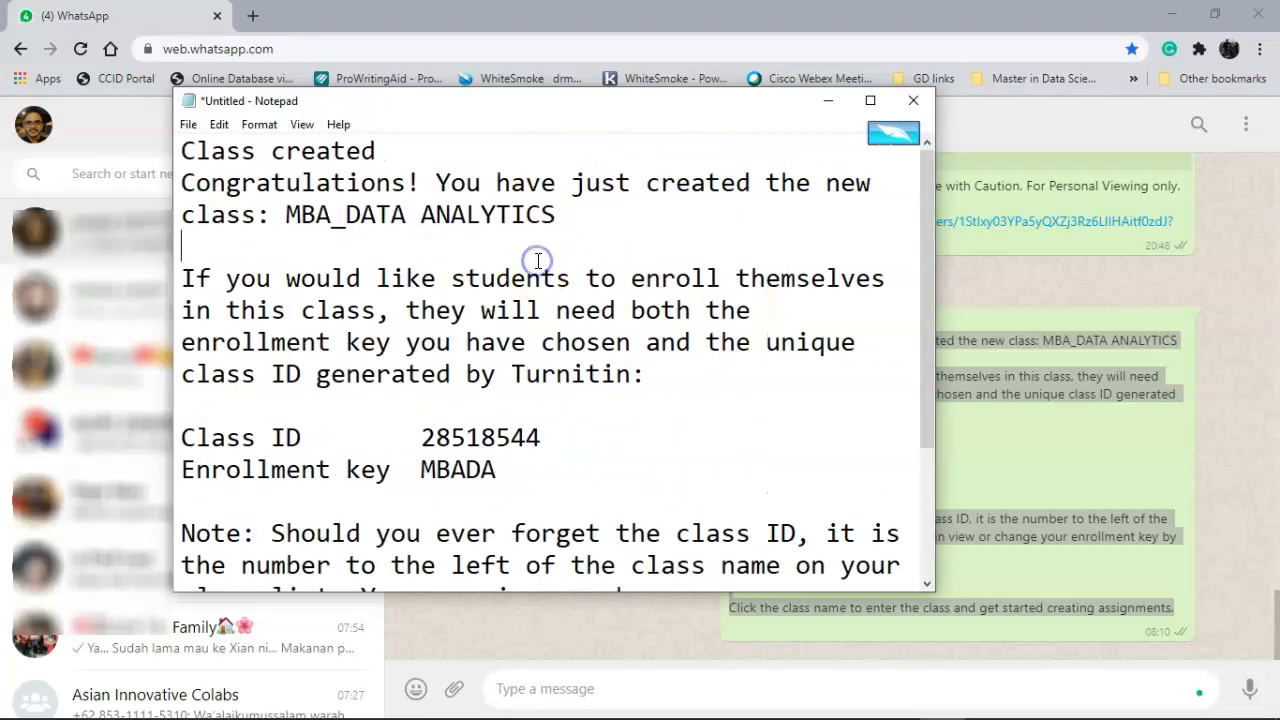
key("ctrl+a")
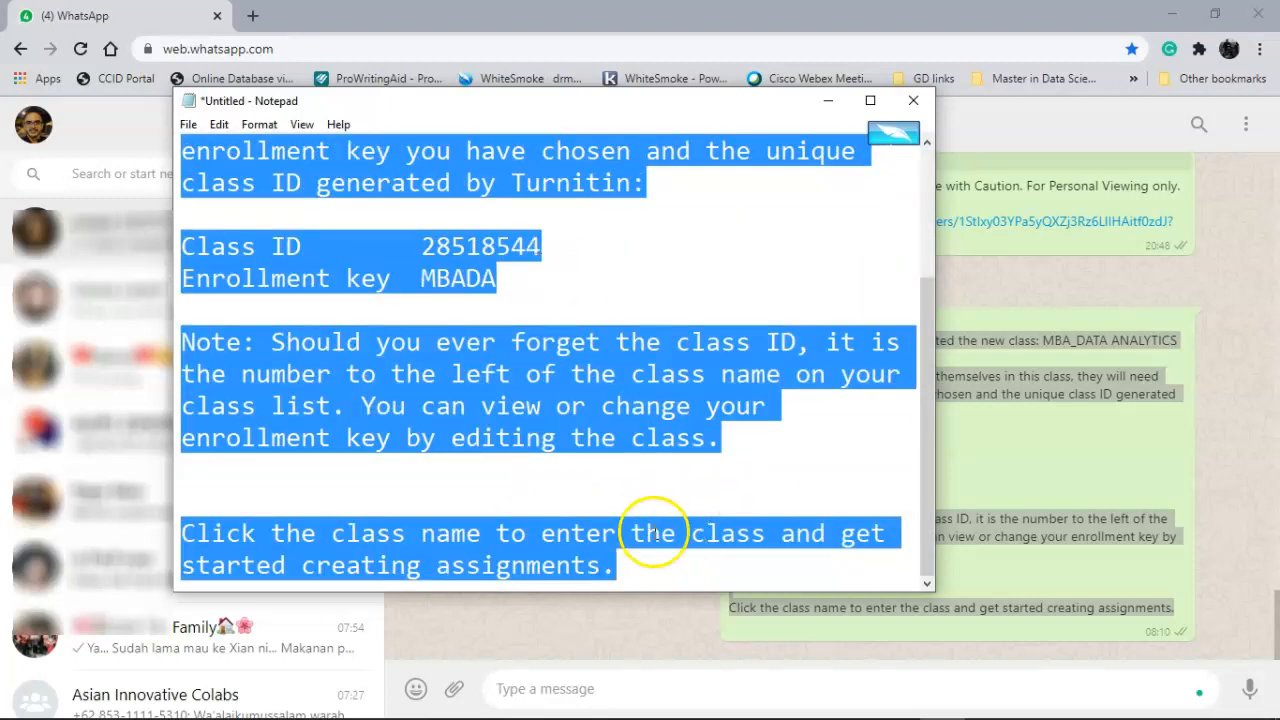
left_click(686, 688)
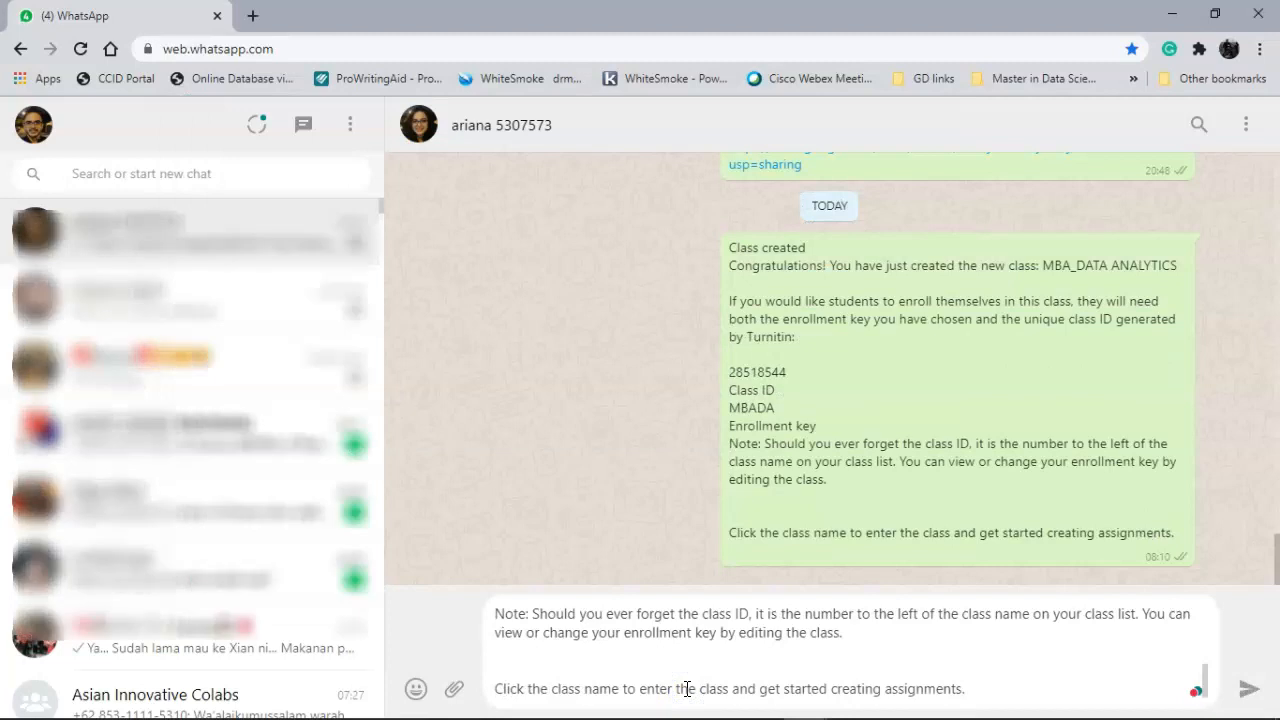
- Review the pasted class details and send them in the WhatsApp chat
scroll(686, 688, "up", 4)
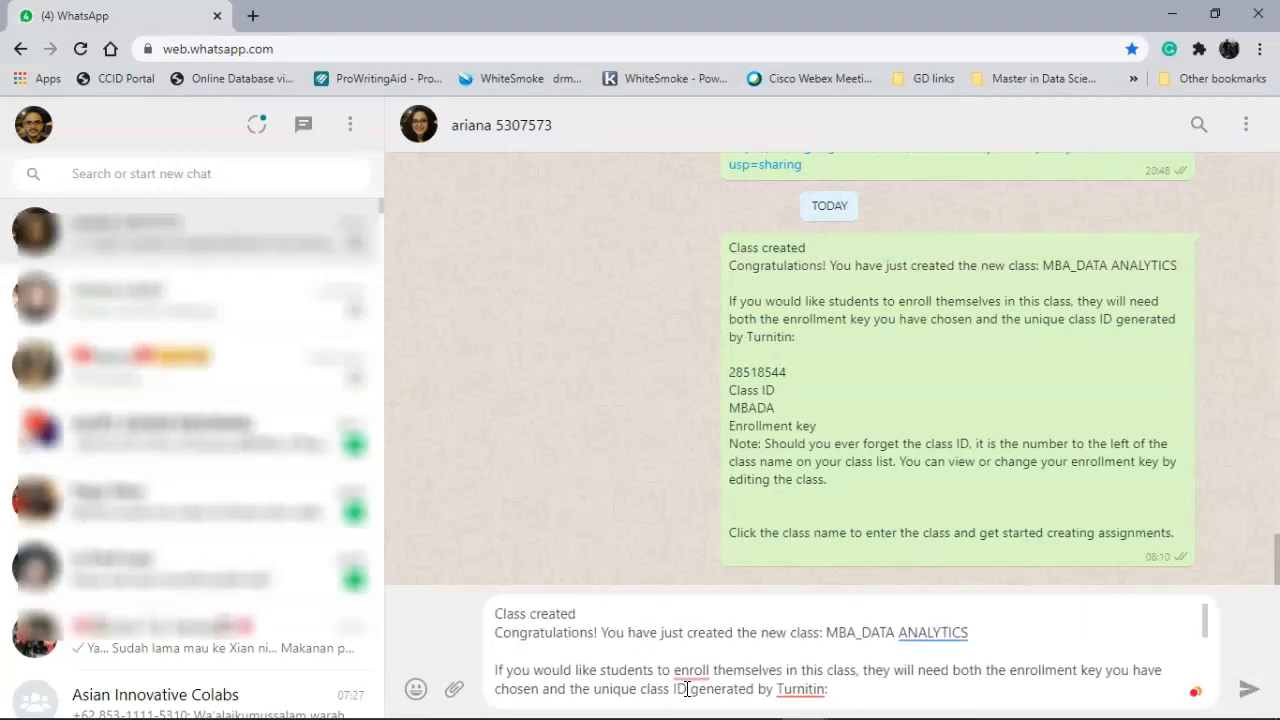
scroll(697, 651, "down", 3)
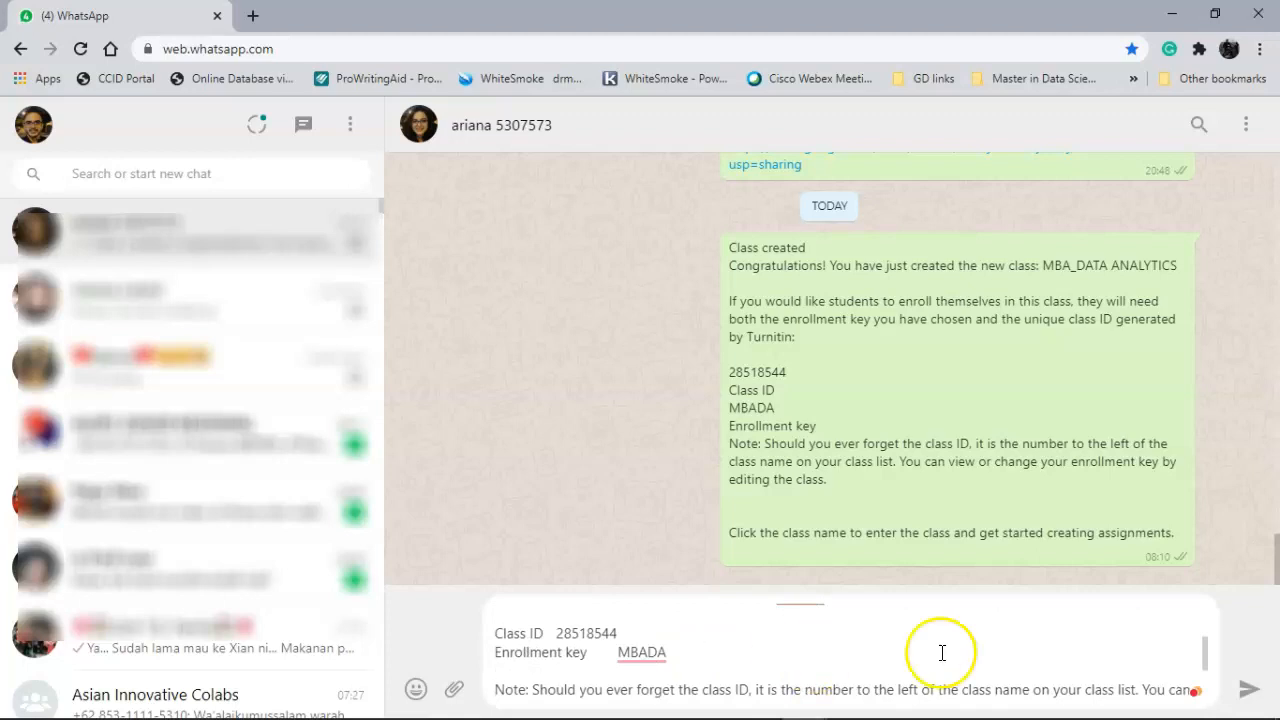
left_click(1249, 689)
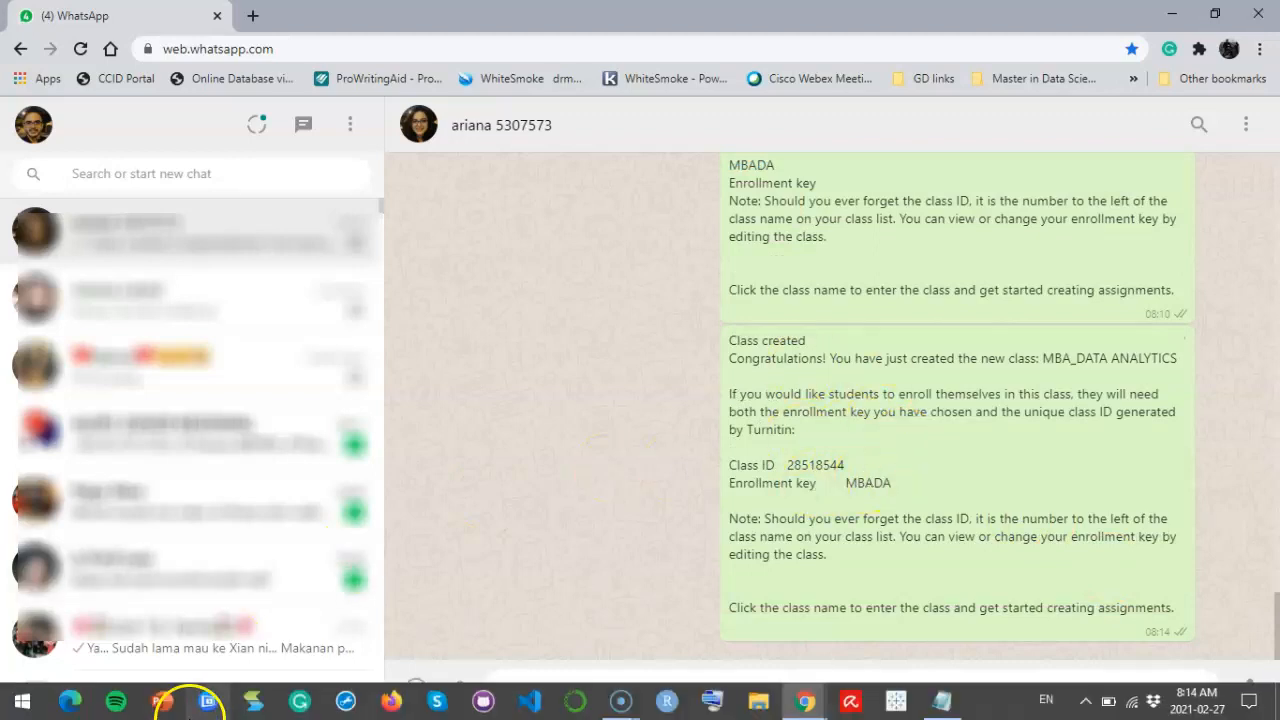
left_click(150, 540)
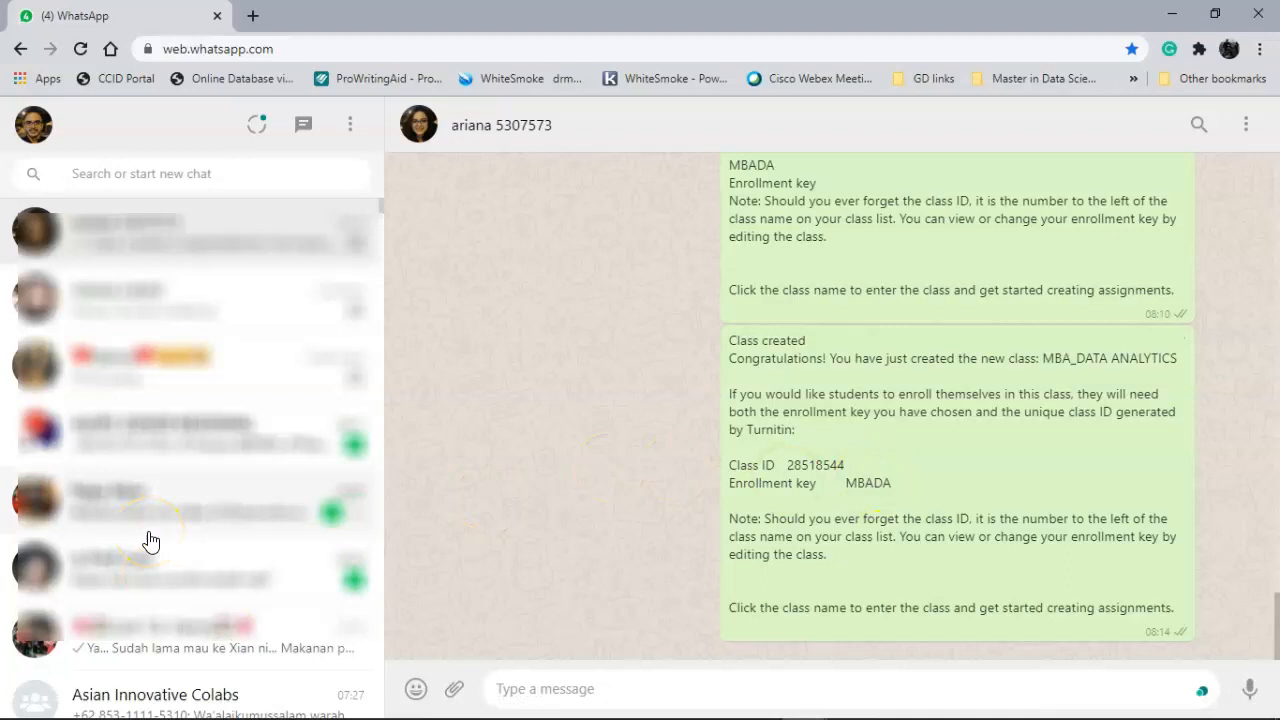
left_click(35, 690)
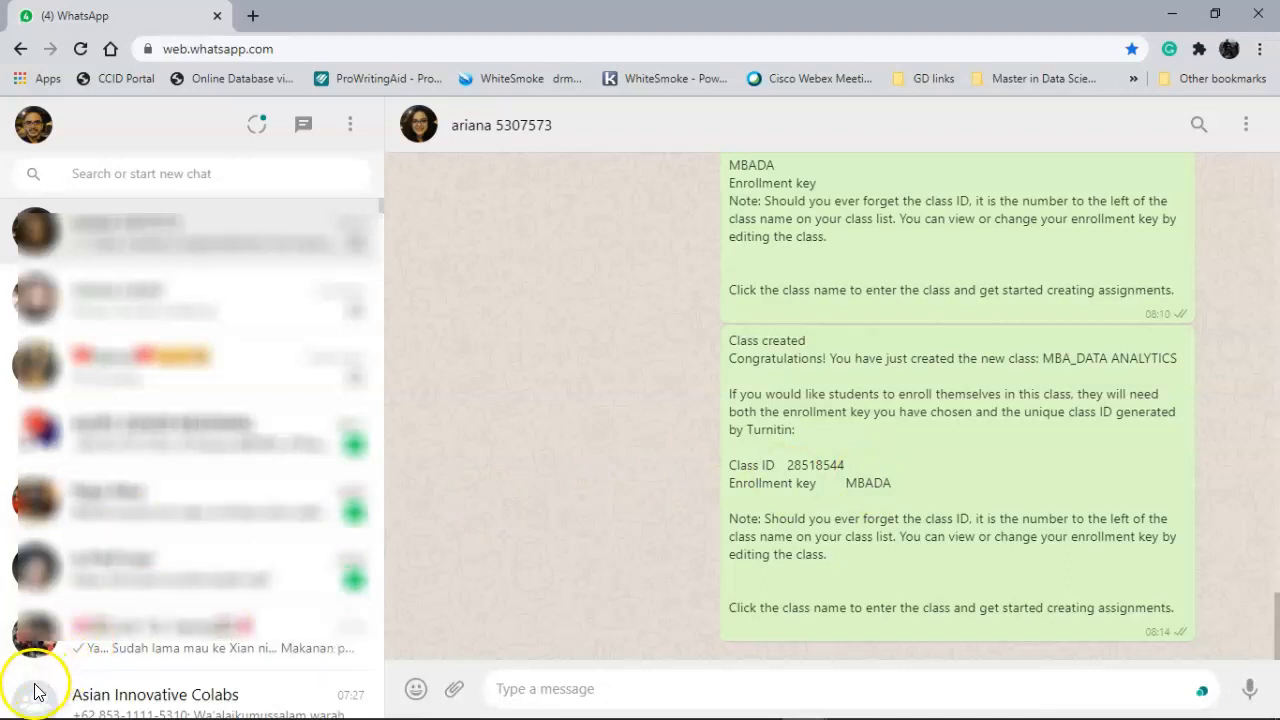